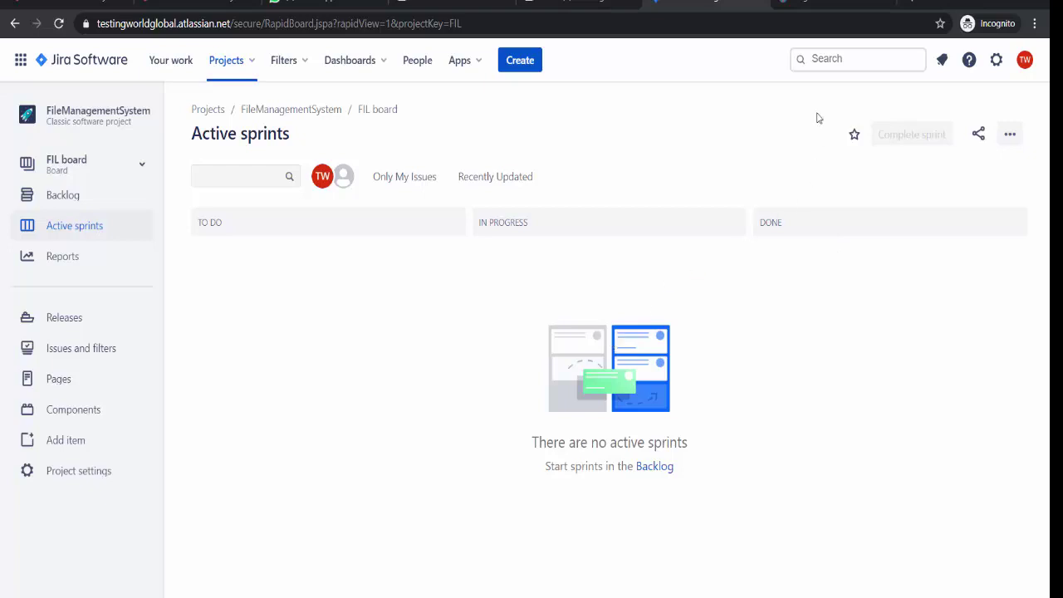
Search Jira for the issue key FIL-1 and open that issue
left_click(826, 70)
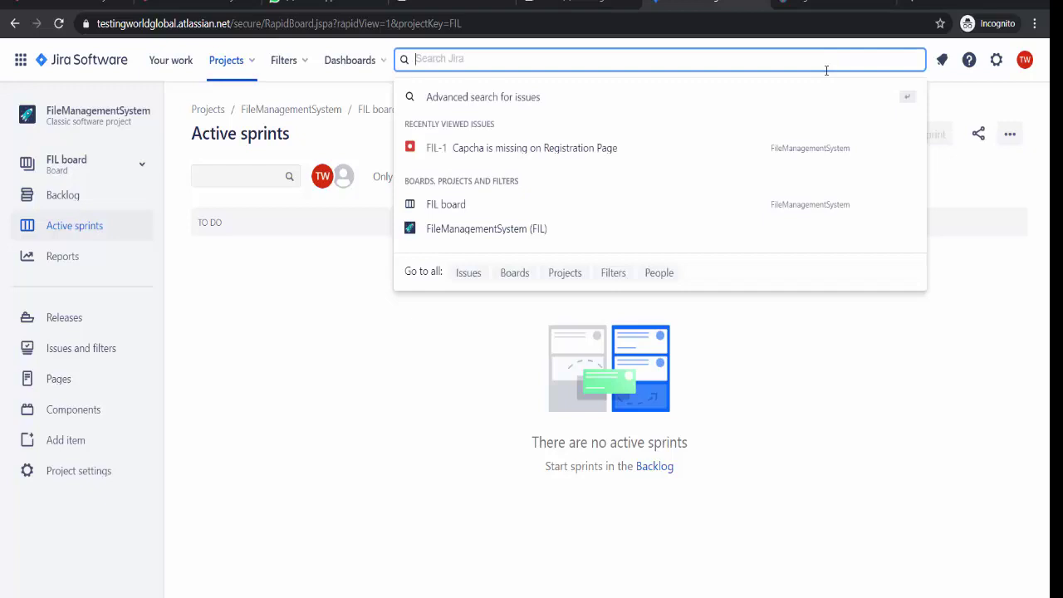
type("FIL")
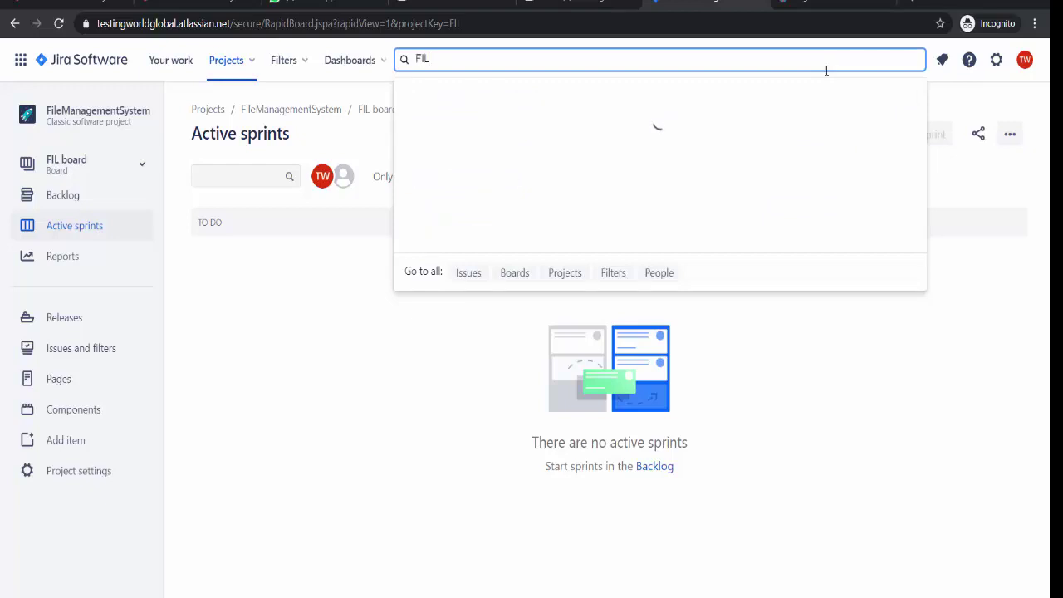
type("-1")
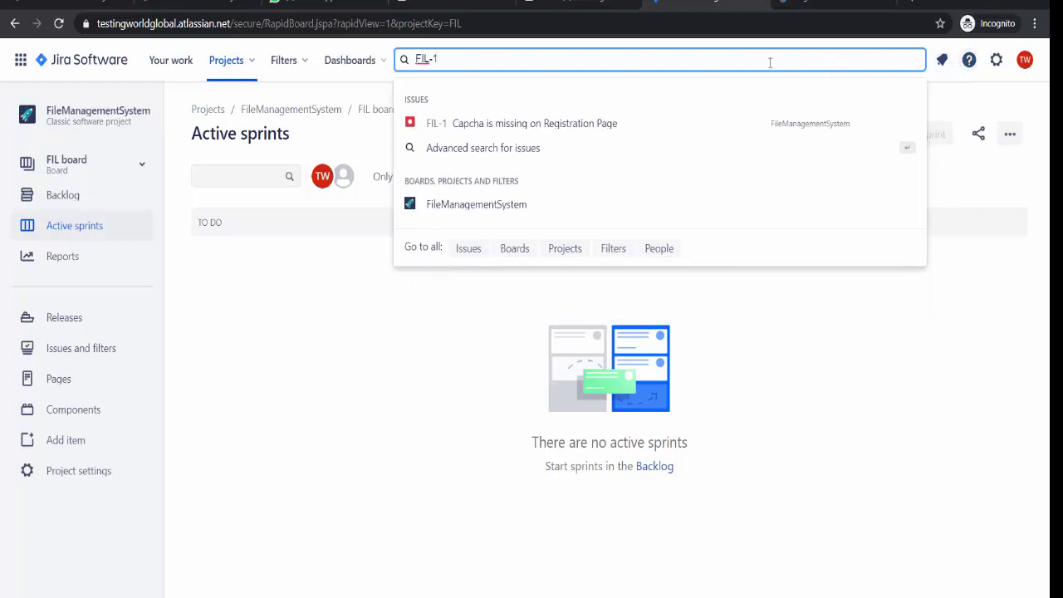
key("Return")
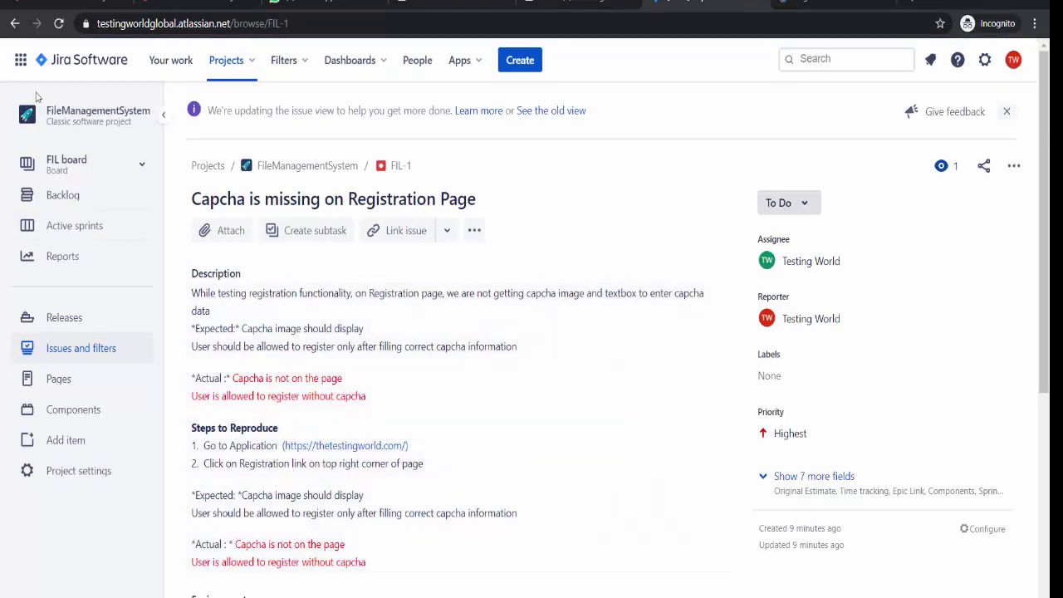
Return to the active sprints board and search Jira for the keyword "capcha"
left_click(17, 25)
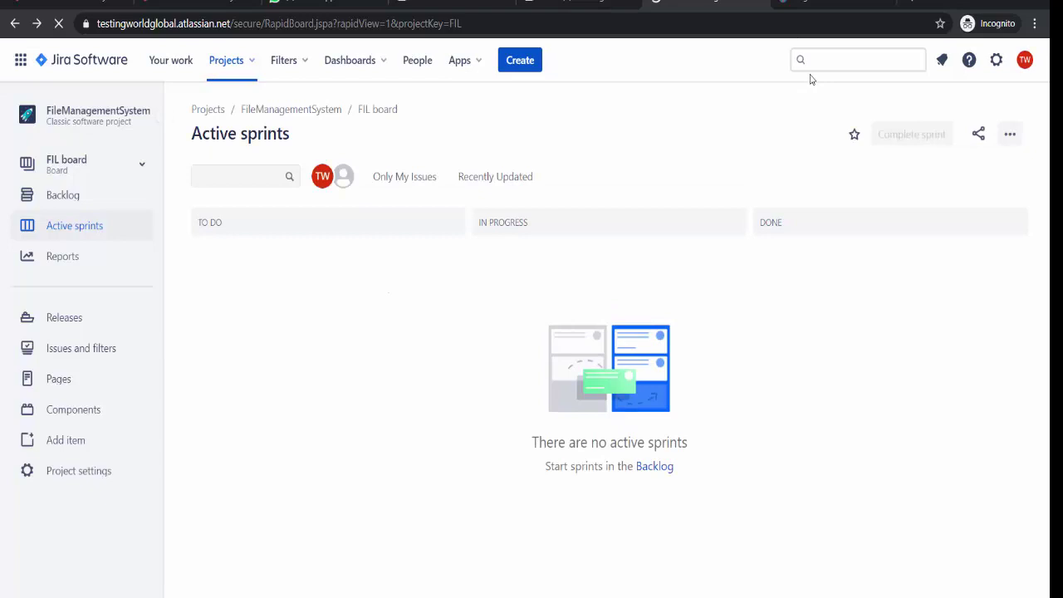
left_click(842, 60)
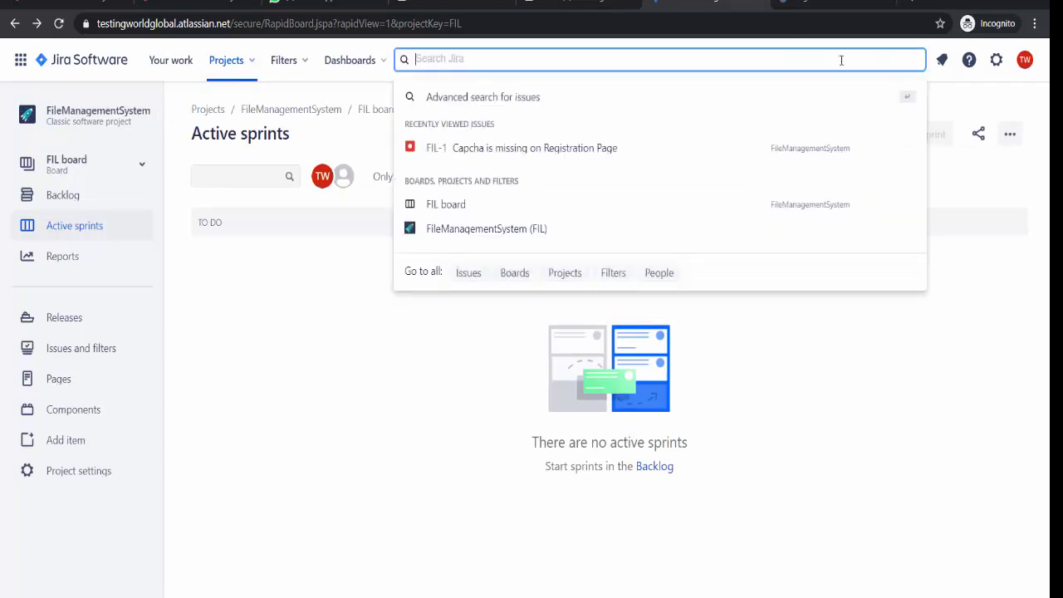
type("catch")
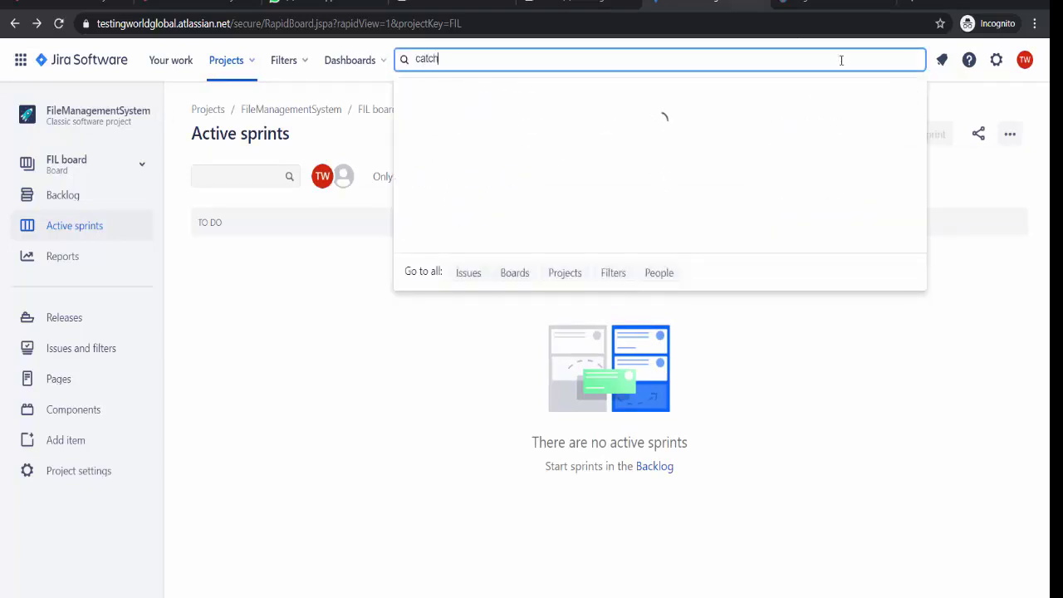
key("BackSpace")
key("BackSpace")
key("BackSpace")
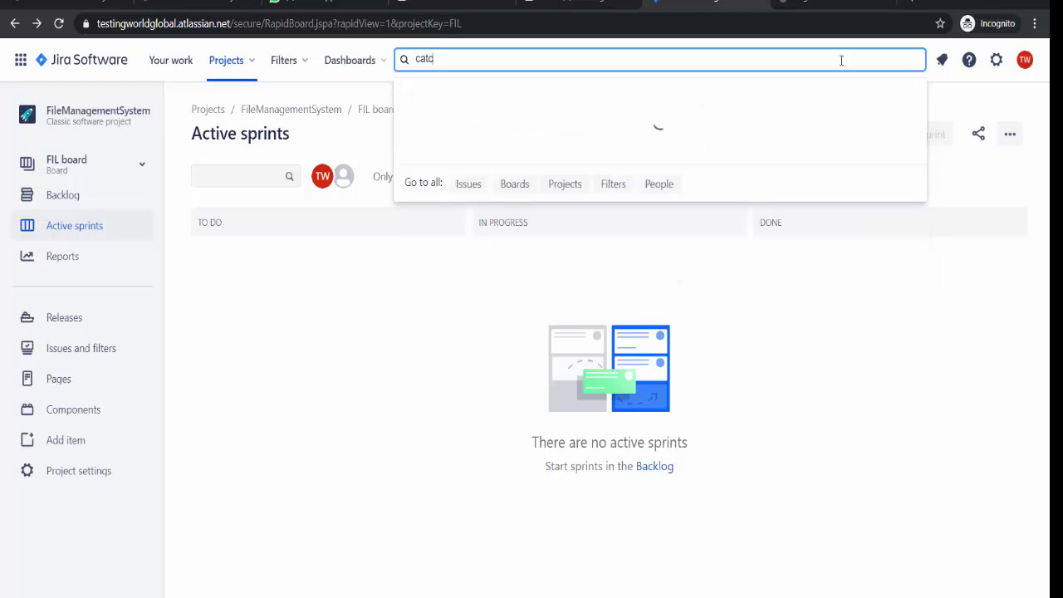
type("pacha")
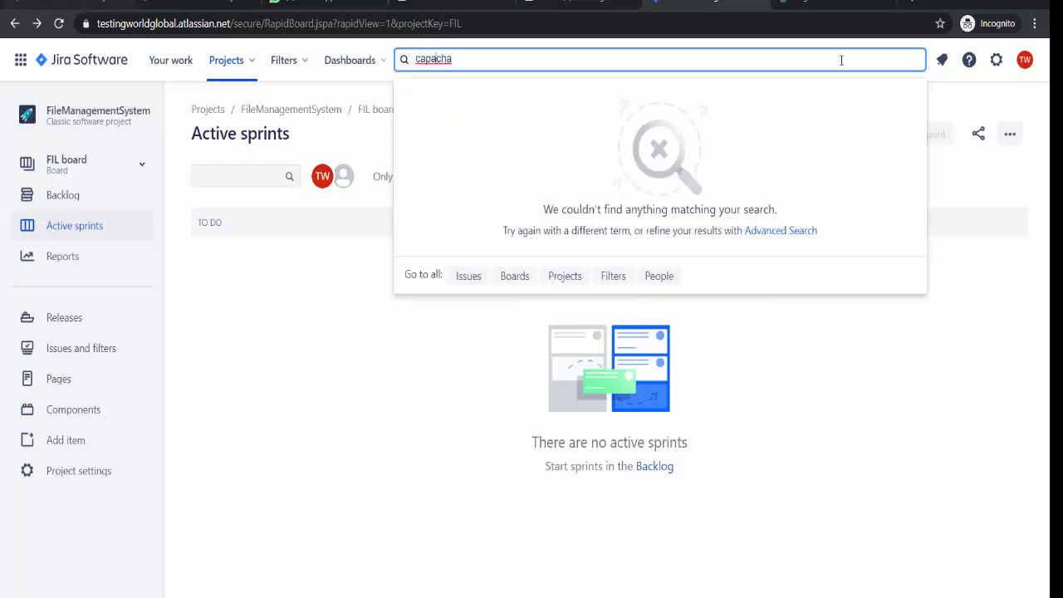
key("BackSpace")
key("Return")
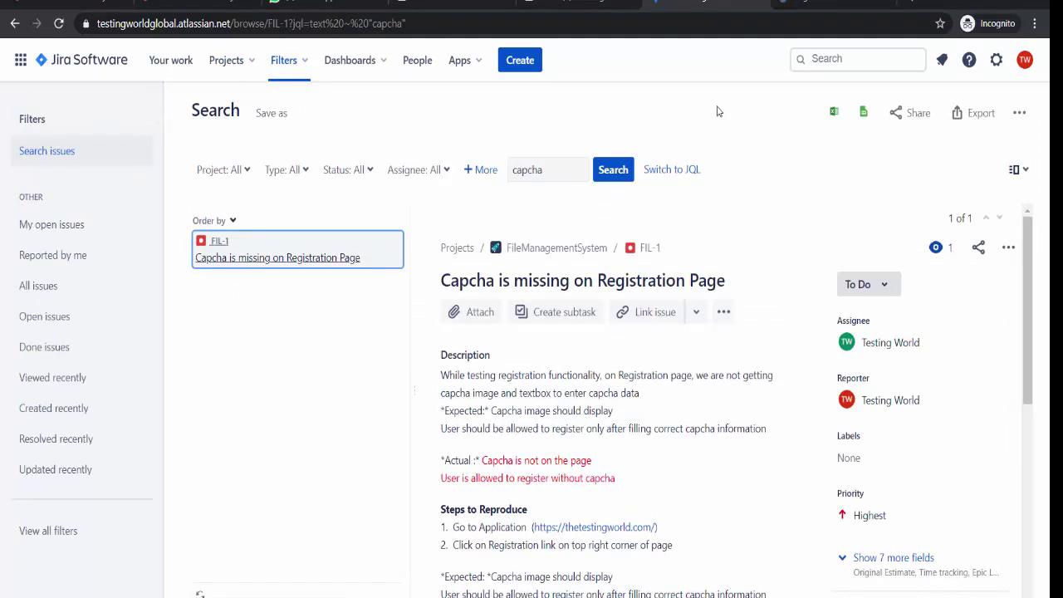
Search all Jira issues for the text "hello"
left_click(831, 59)
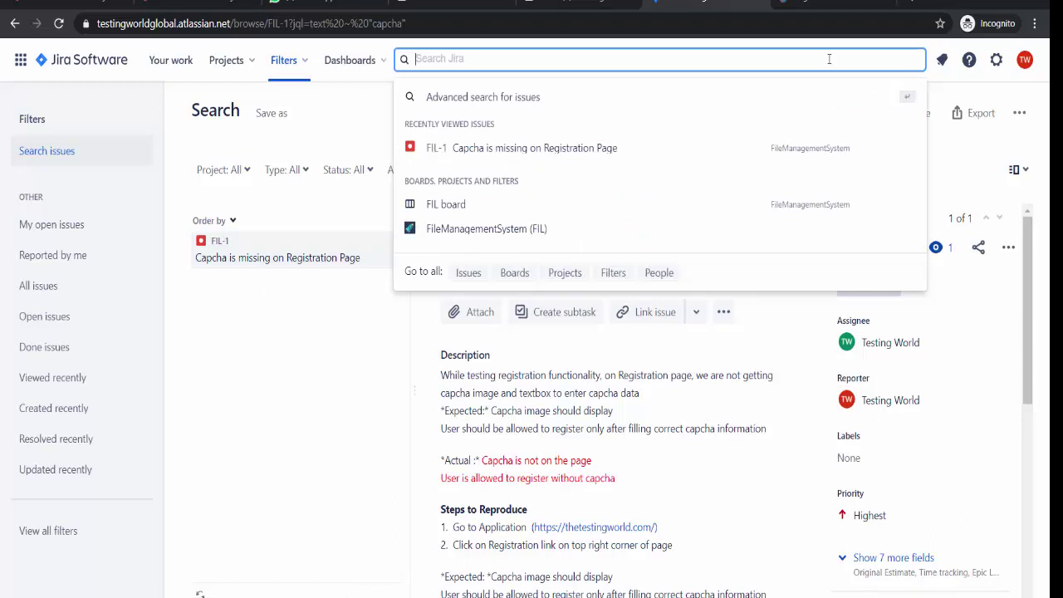
type("hello")
key("Return")
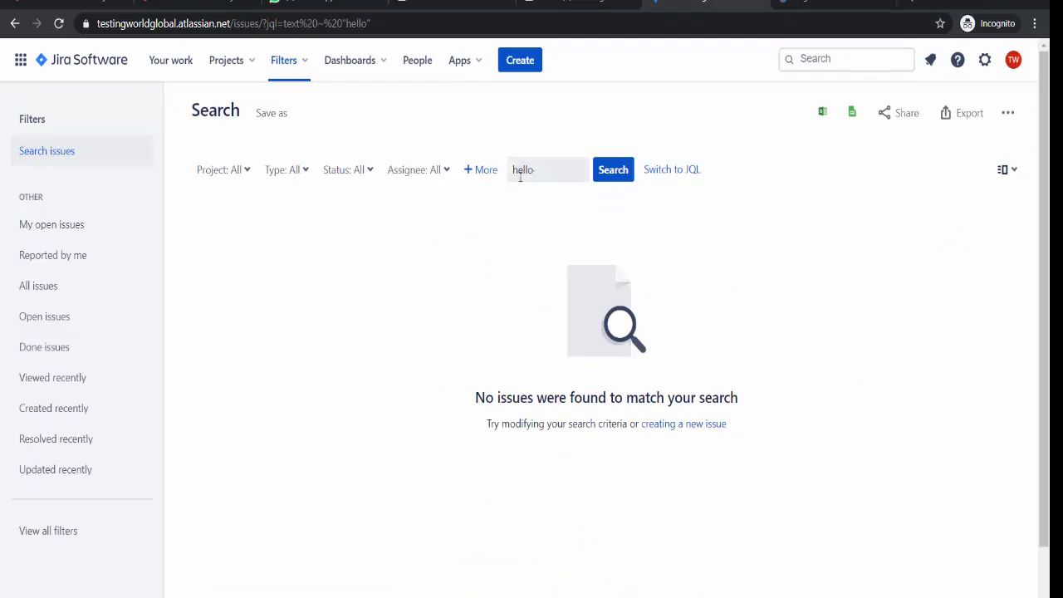
Open the issue directly by searching for its key, Fil-1
left_click(811, 65)
type("Fil")
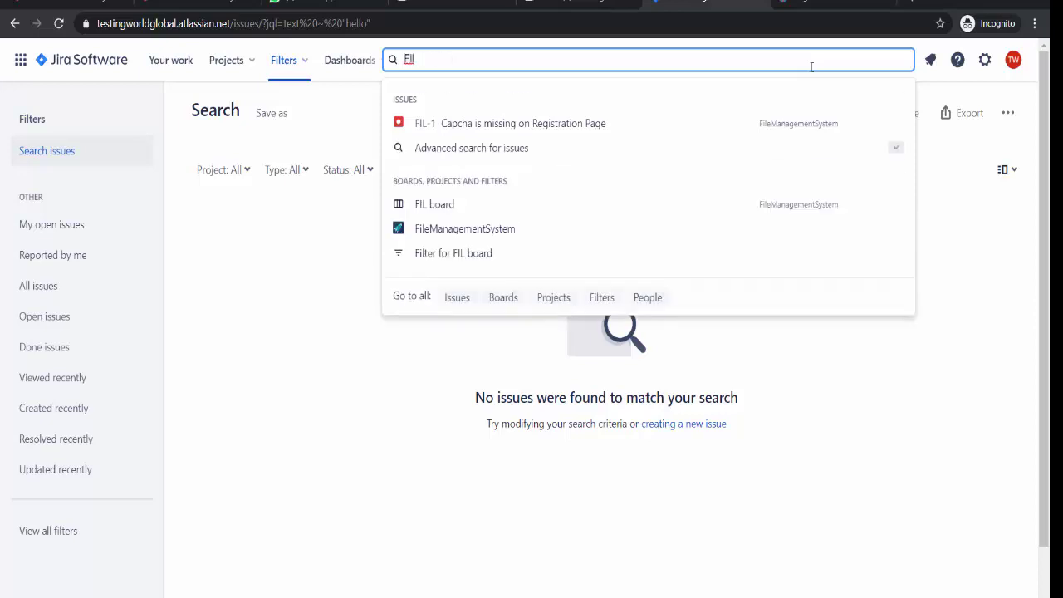
type("-1")
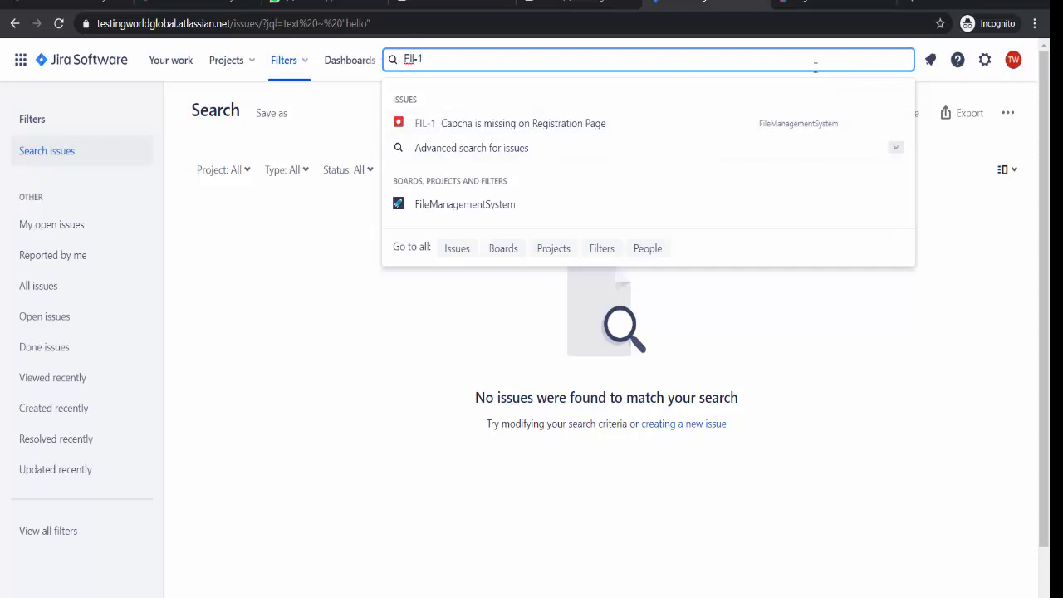
key("Return")
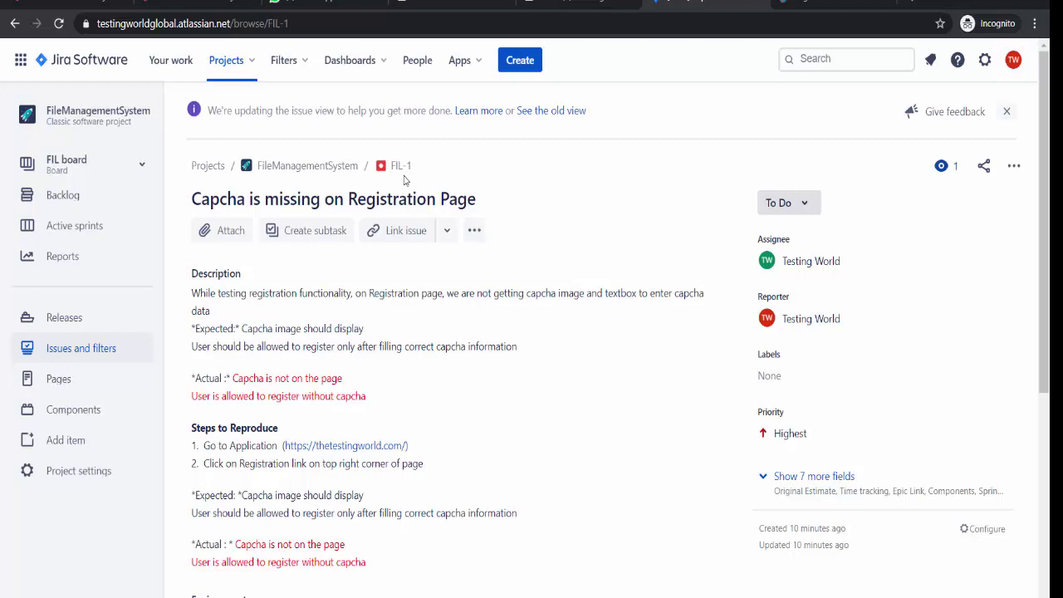
Search all Jira issues for the keyword "capacha"
left_click(801, 59)
type("catcha")
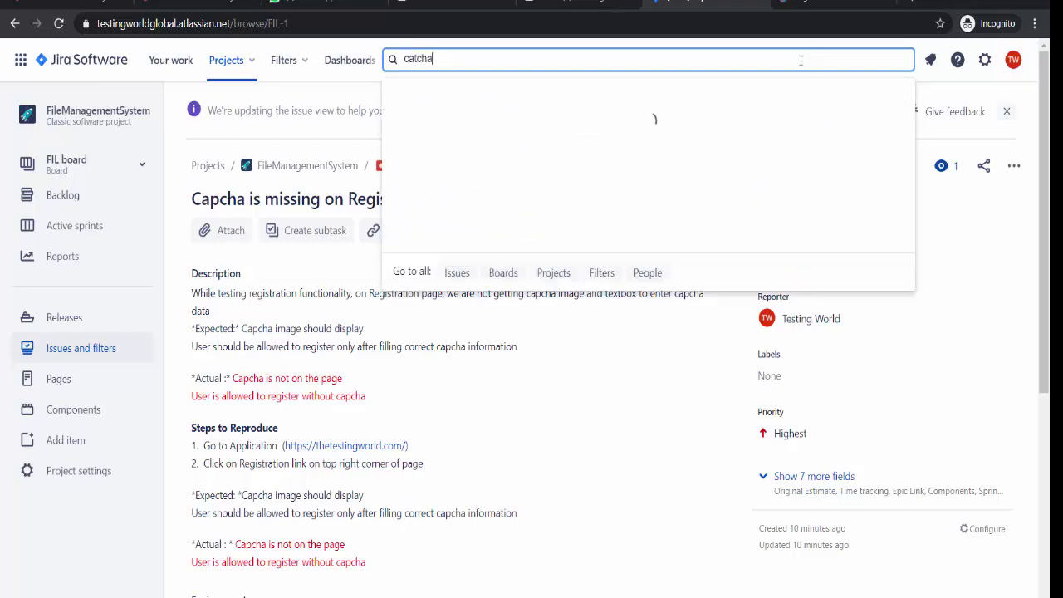
key("BackSpace")
key("BackSpace")
key("BackSpace")
key("BackSpace")
type("pacha")
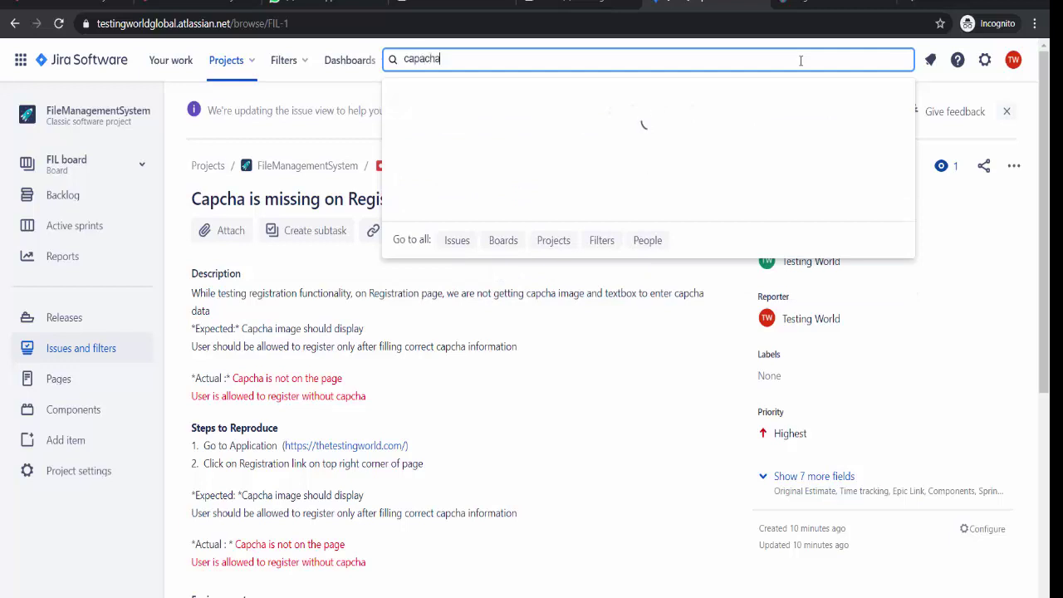
key("Return")
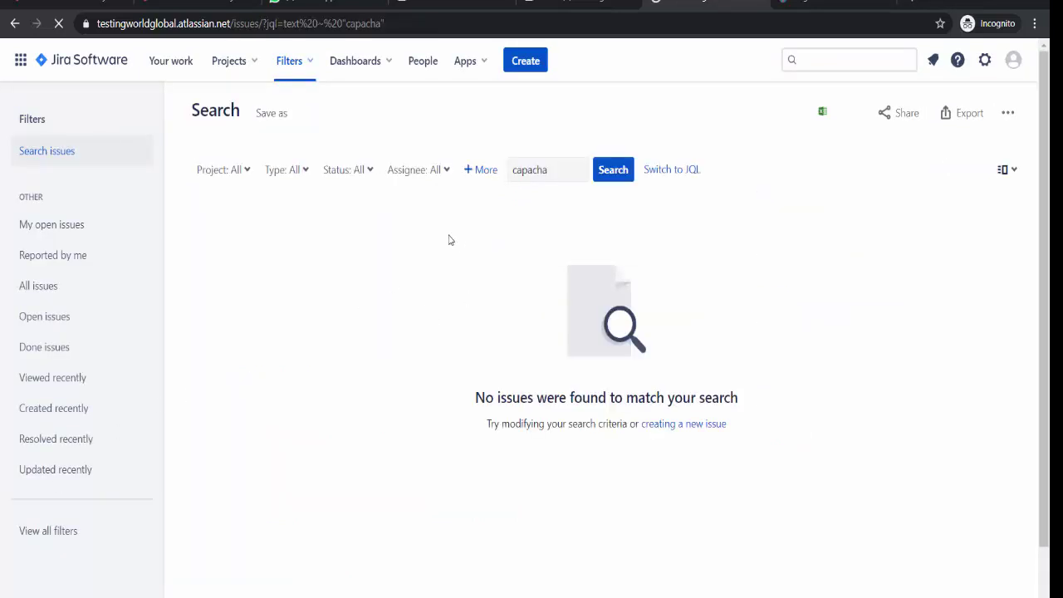
Search for the keyword "capcha" and review the details of the matching issue
left_click(809, 57)
type("c")
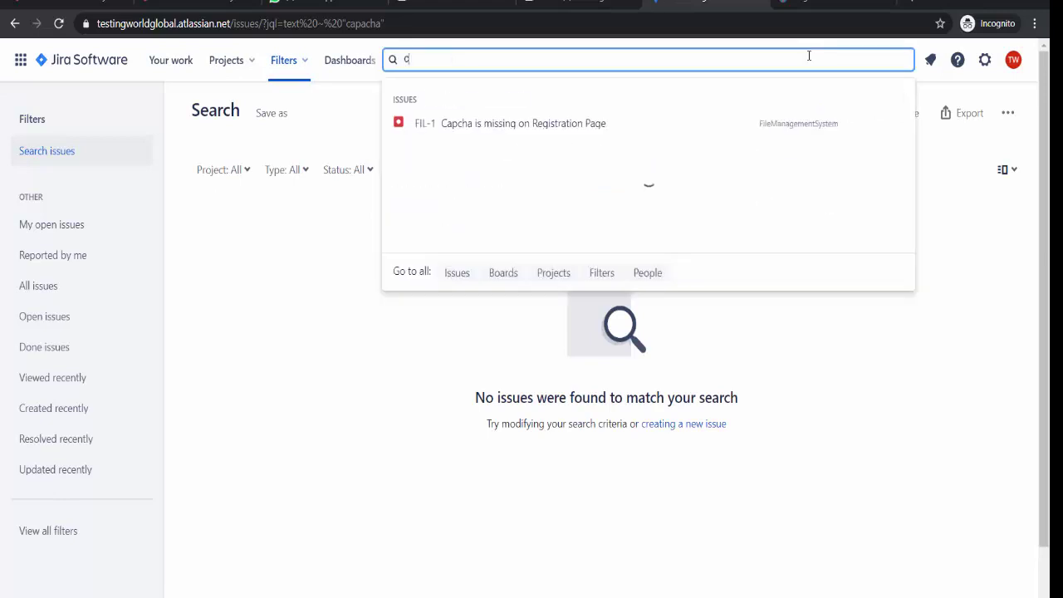
type("apacha")
key("Return")
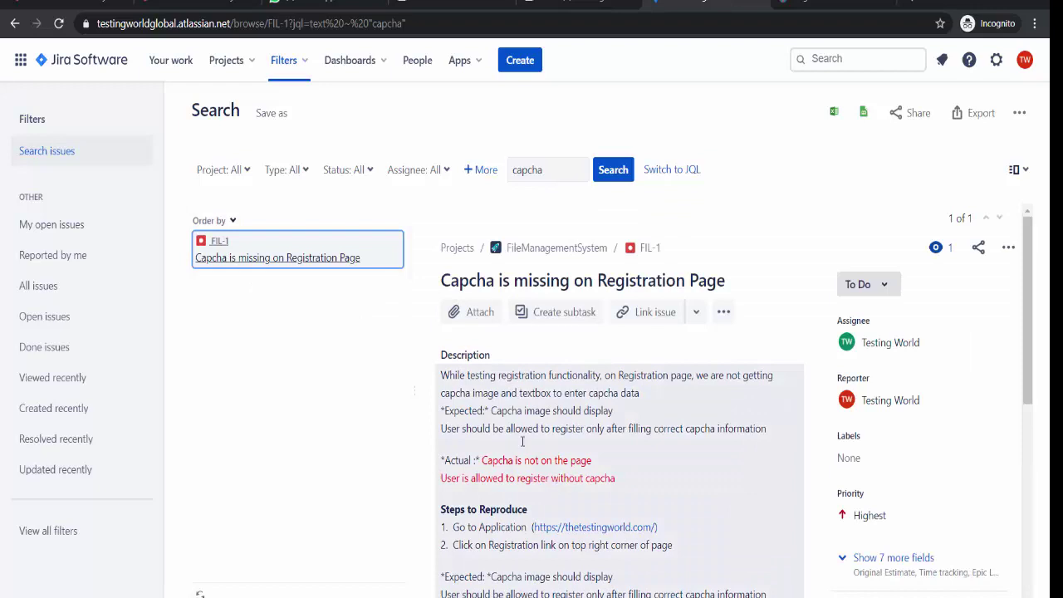
scroll(588, 275, "down", 1)
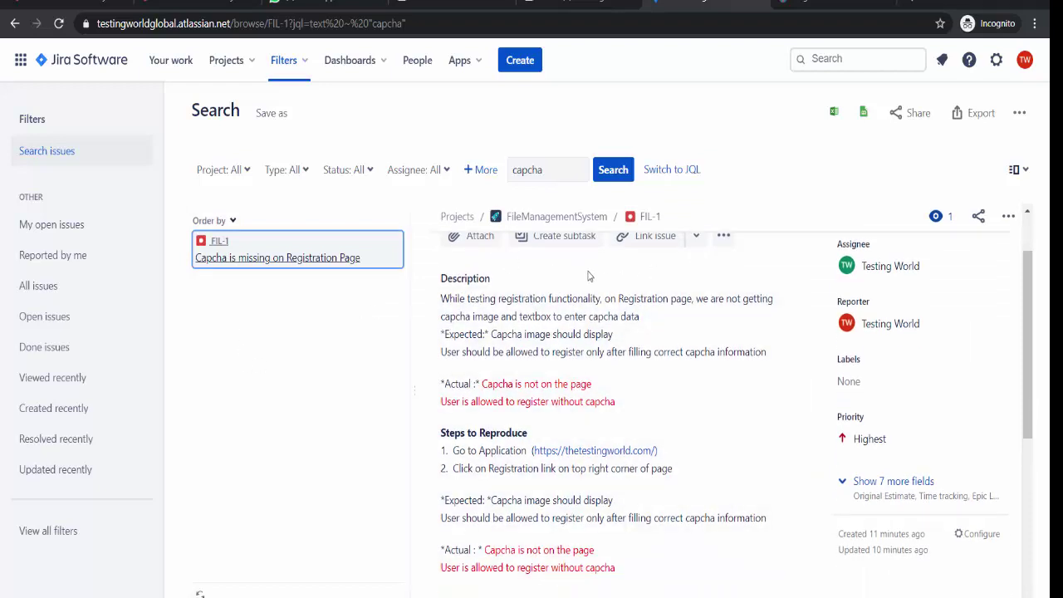
scroll(632, 347, "up", 1)
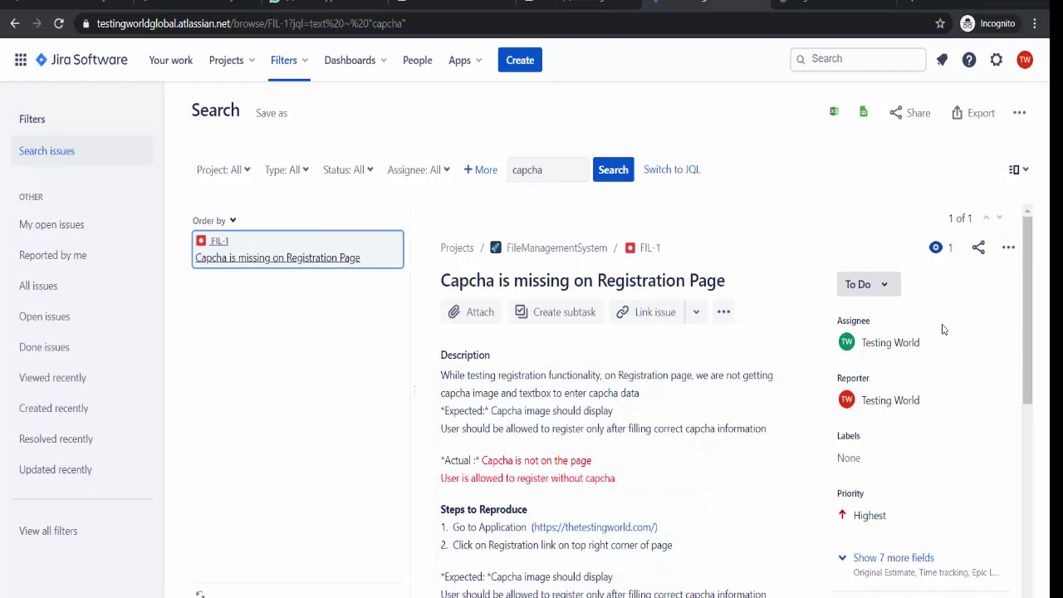
left_click(889, 372)
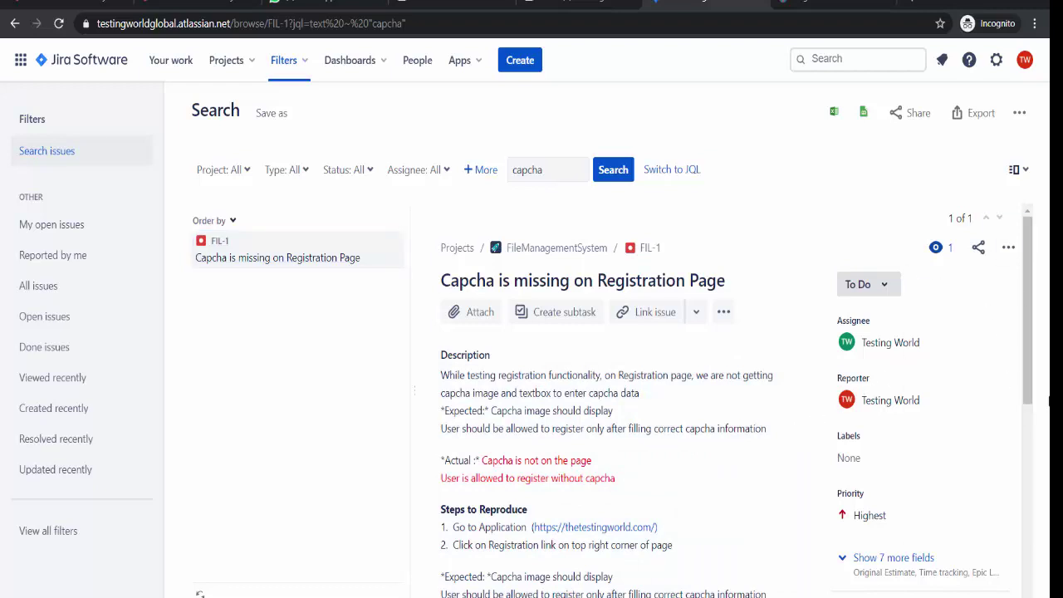
Change the FIL-1 issue's summary to "Capcha is missing on Registration-Page" and save it
left_click(573, 281)
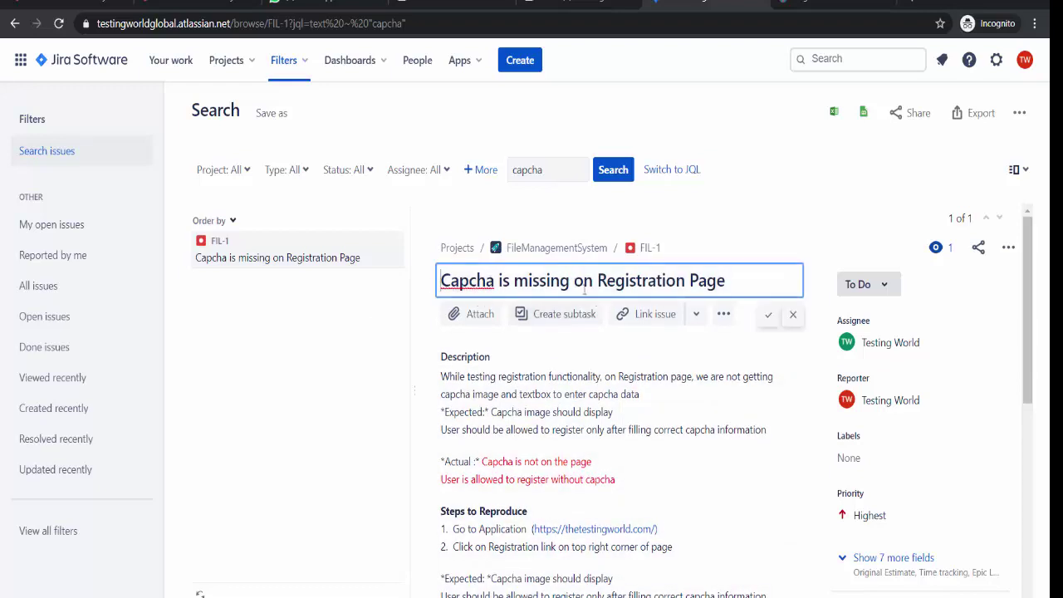
left_click(433, 291)
left_click(690, 281)
key("BackSpace")
type("-")
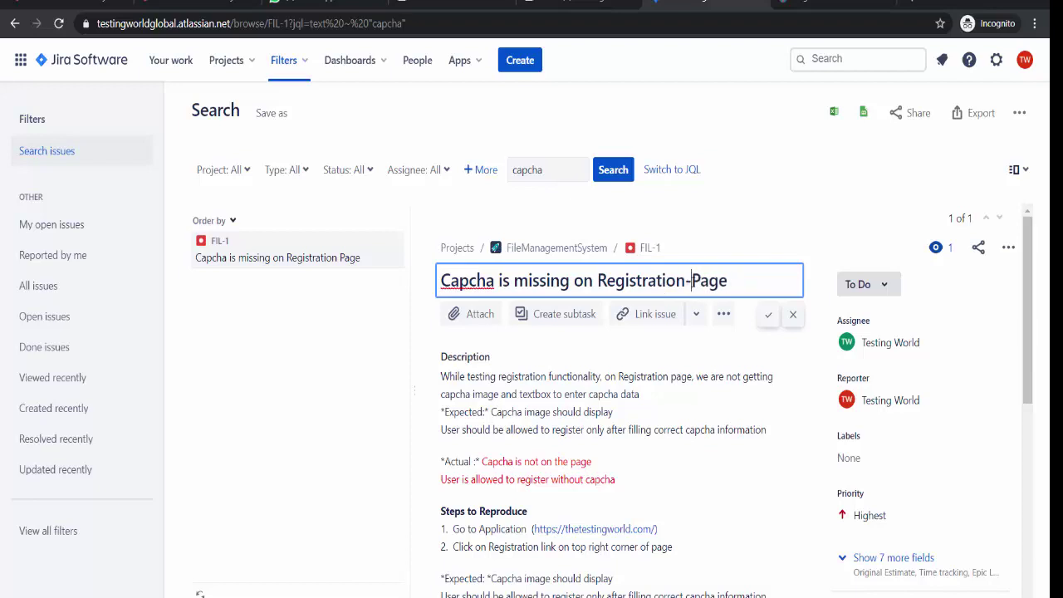
left_click(772, 318)
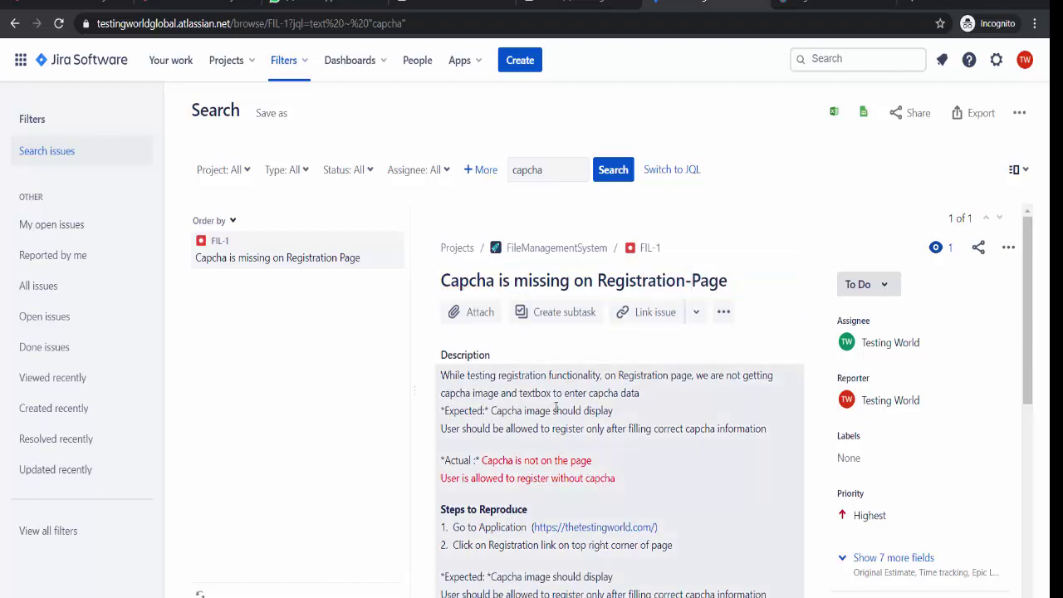
Review the issue's description and attachment, and expand its seven additional detail fields
scroll(552, 402, "down", 1)
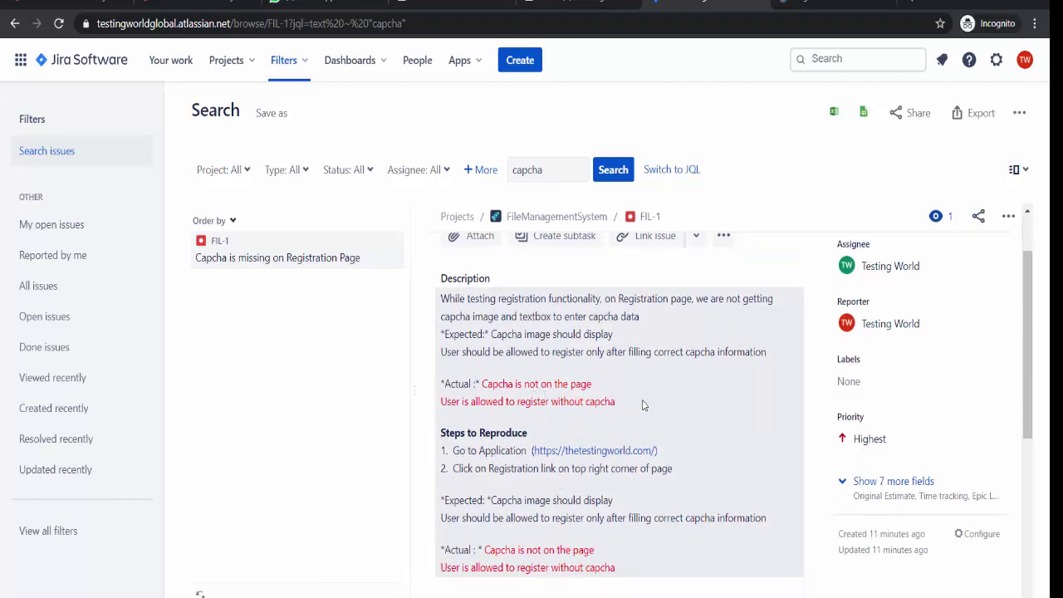
scroll(498, 428, "down", 4)
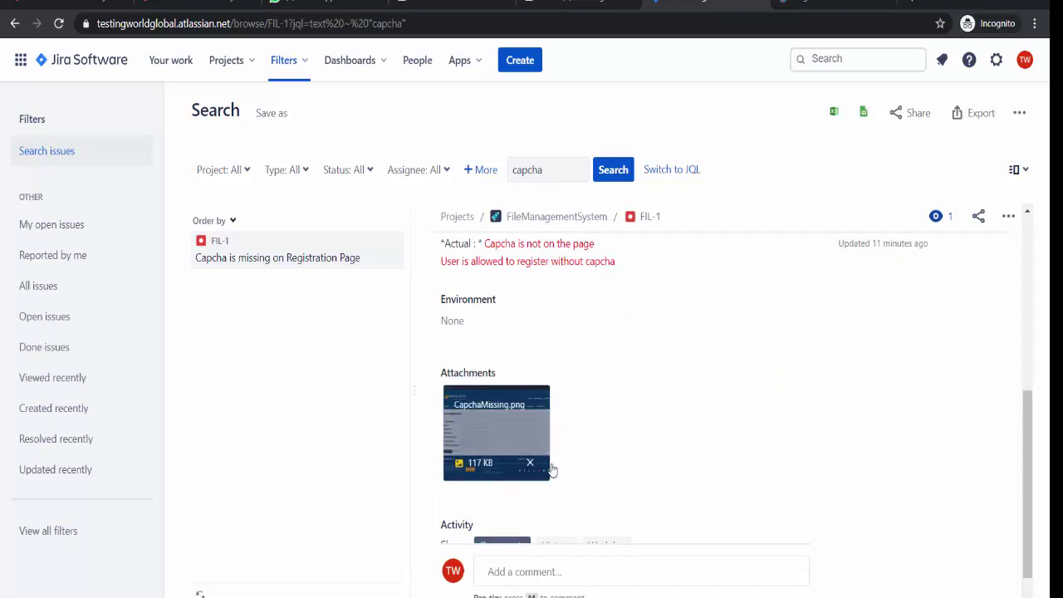
scroll(747, 467, "up", 5)
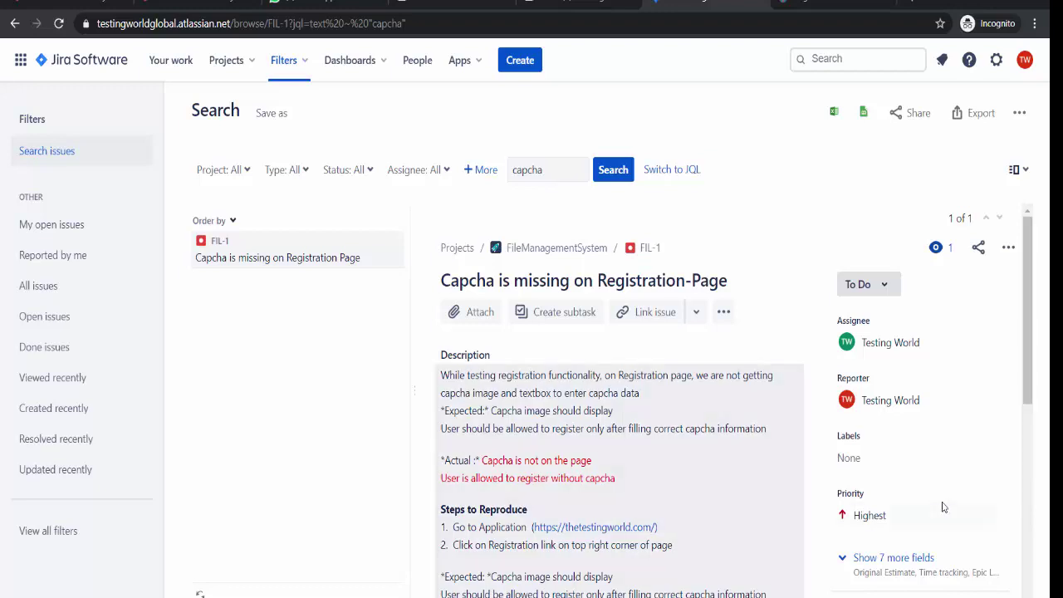
scroll(941, 505, "down", 1)
left_click(868, 488)
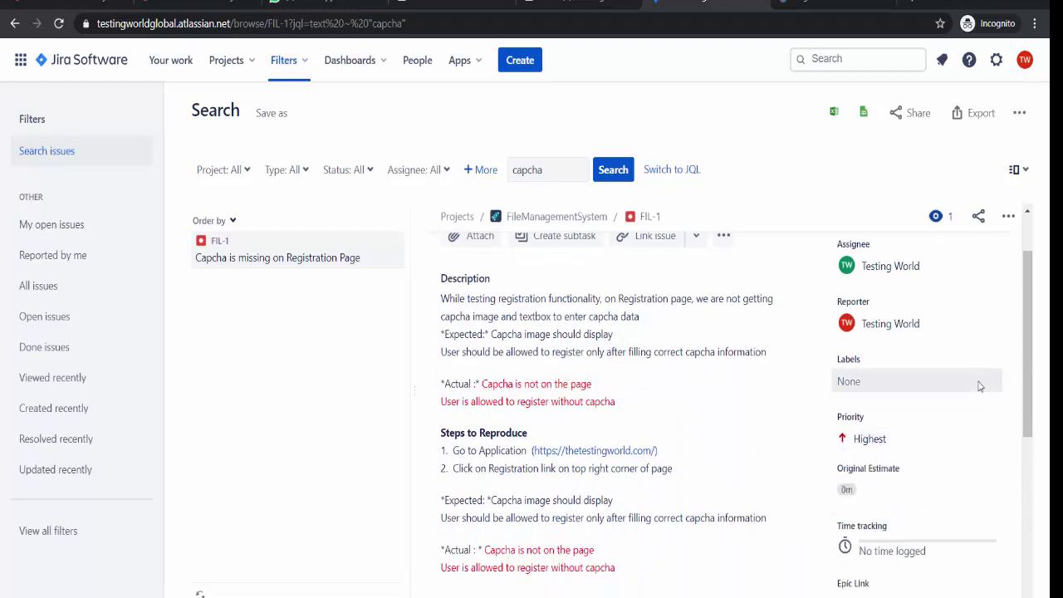
scroll(947, 390, "up", 1)
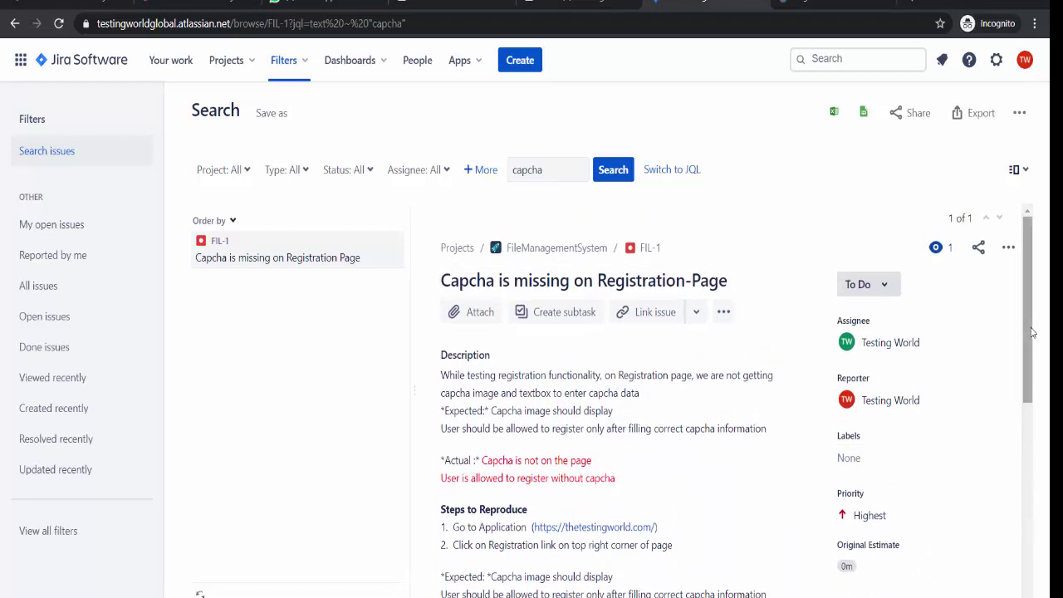
Set the priority of the FIL-1 issue to Medium
left_click_drag(1027, 335, 1034, 274)
scroll(1027, 279, "down", 3)
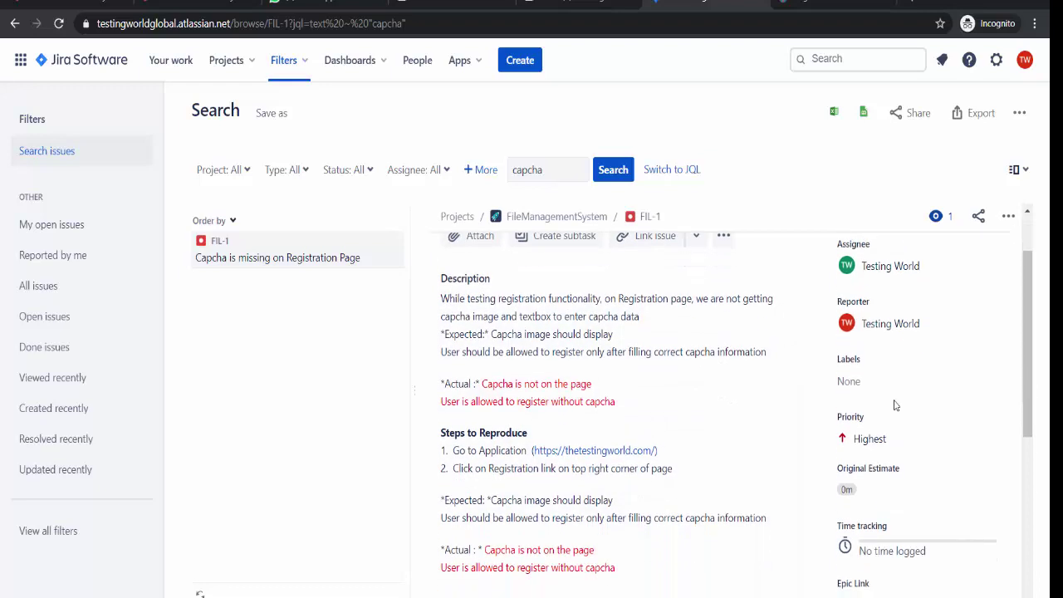
left_click(895, 301)
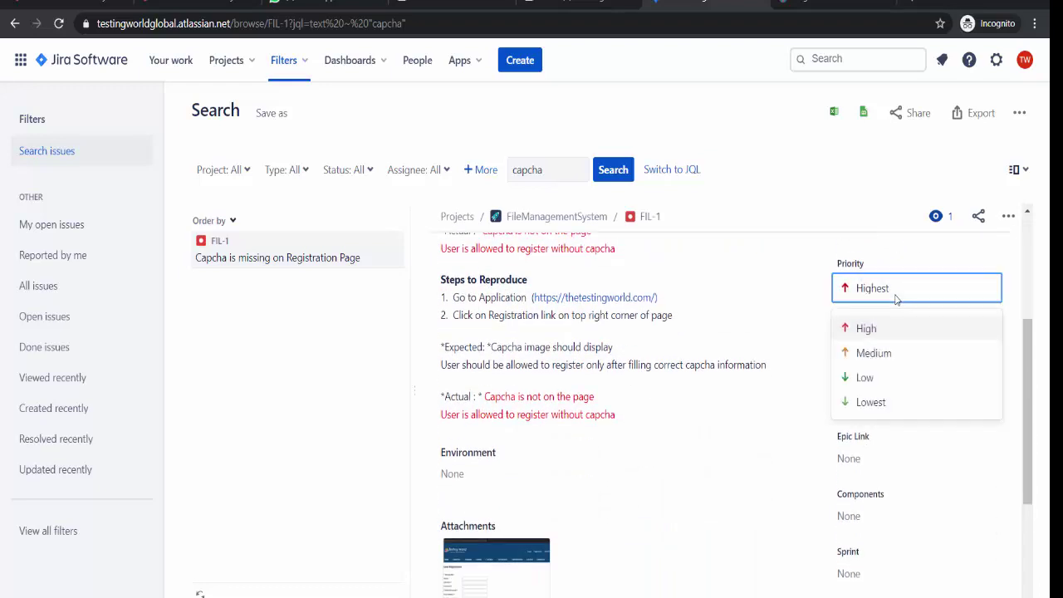
left_click(877, 353)
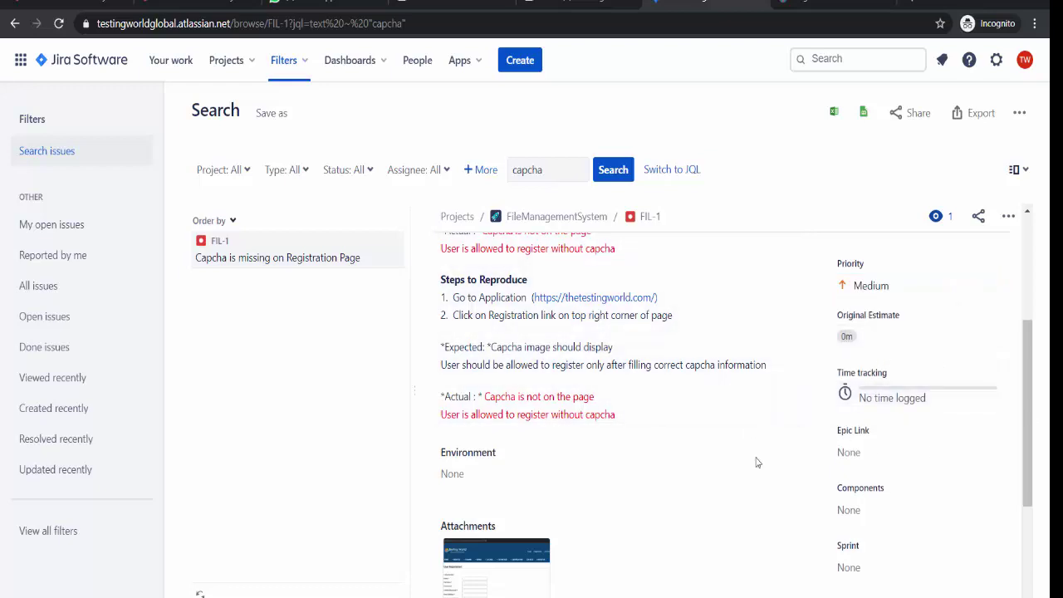
scroll(920, 374, "down", 3)
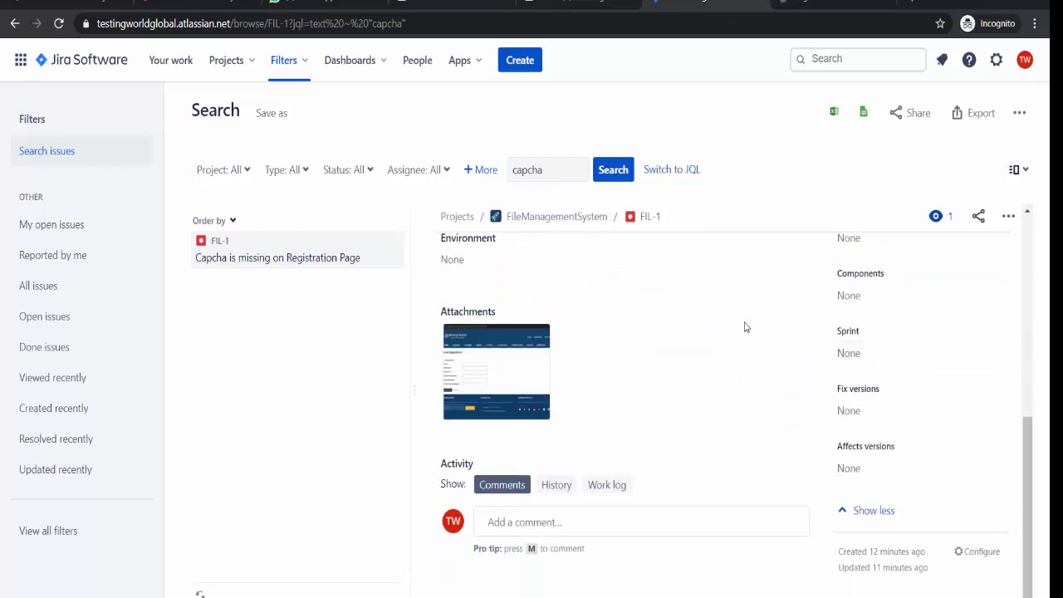
Open the FileManagementSystem project's board
scroll(645, 421, "up", 4)
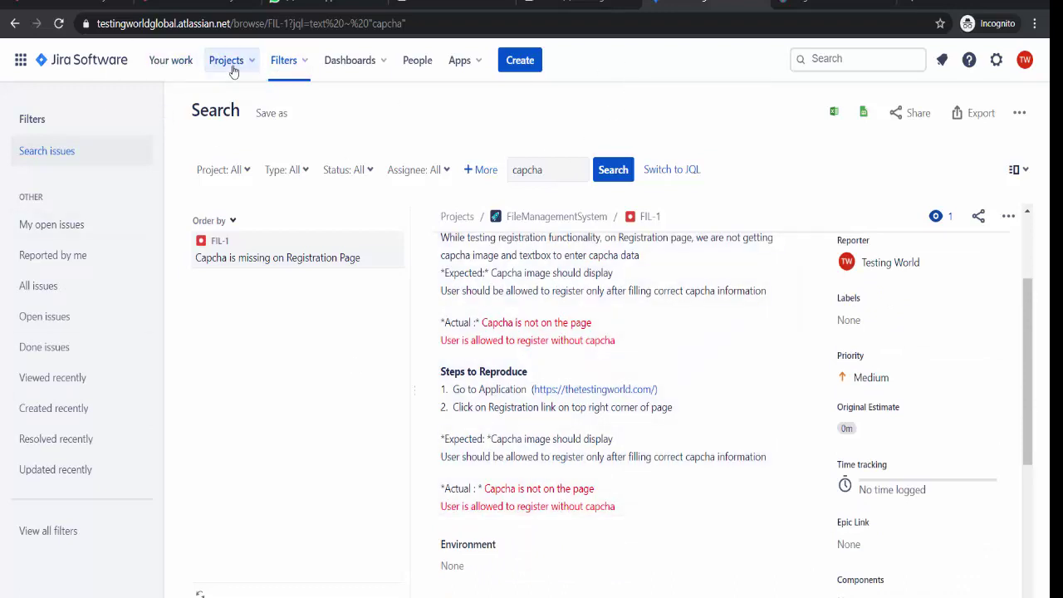
left_click(231, 63)
left_click(259, 117)
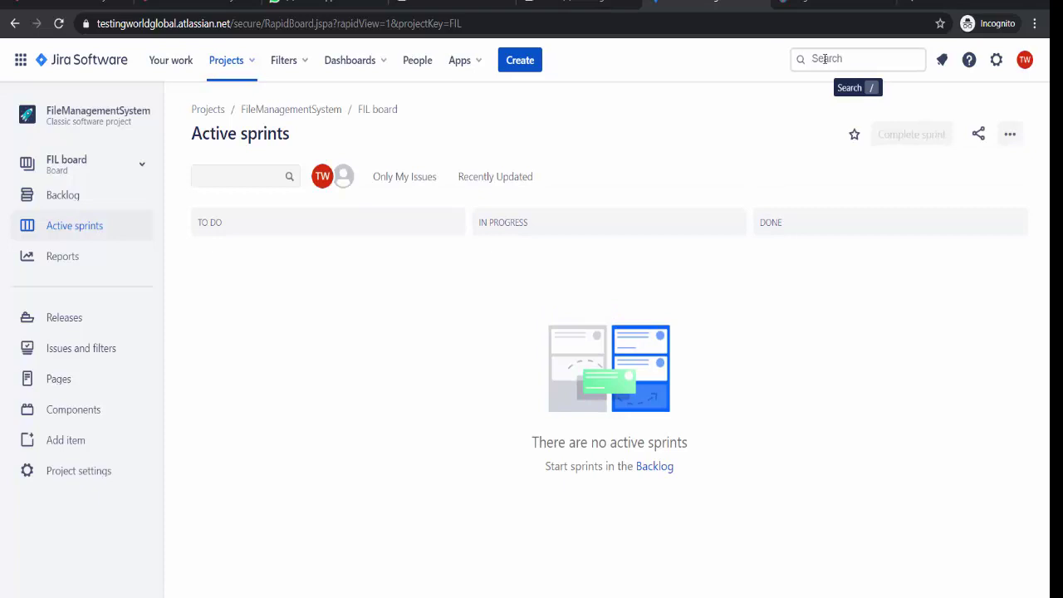
Search Jira for the issue key FIL-1 and open the issue's own page
left_click(825, 59)
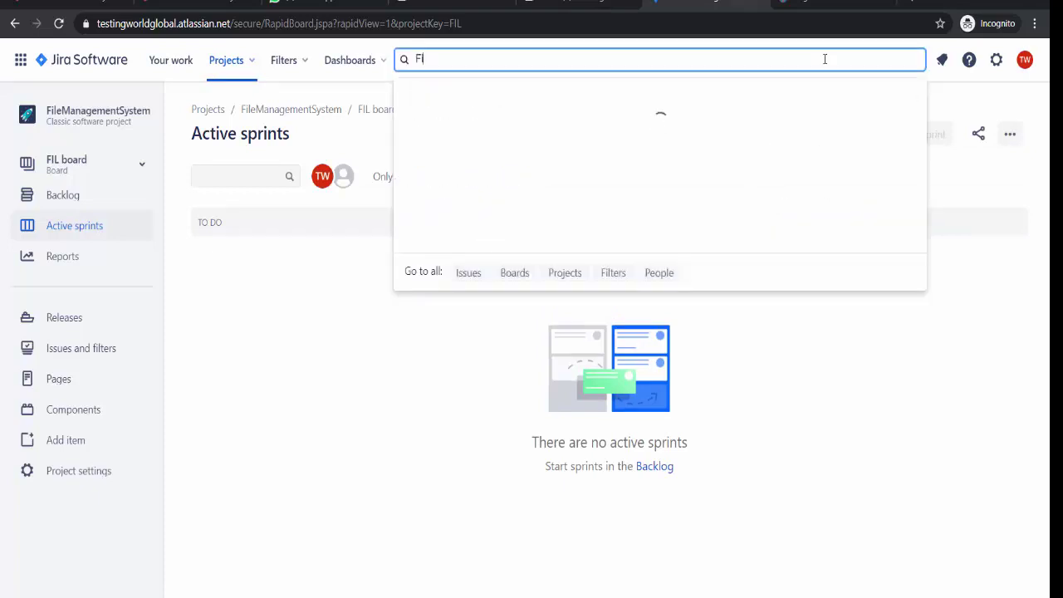
type("L-1")
key("BackSpace")
type("1")
key("Return")
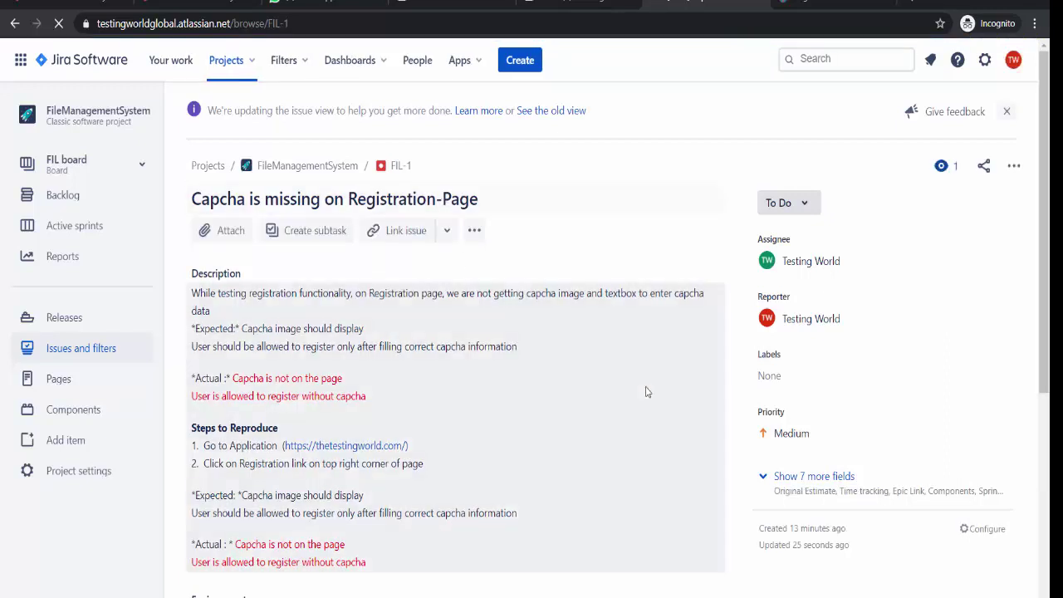
Review the FIL-1 issue's description and attachment, and examine its change history for updates to the description, summary and priority
scroll(656, 391, "down", 2)
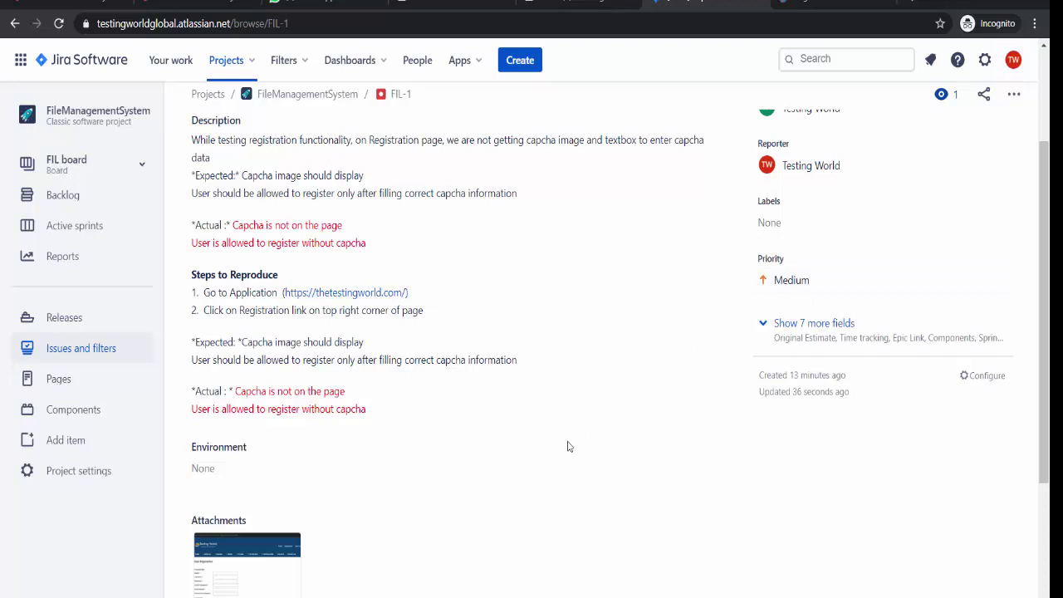
scroll(568, 446, "down", 3)
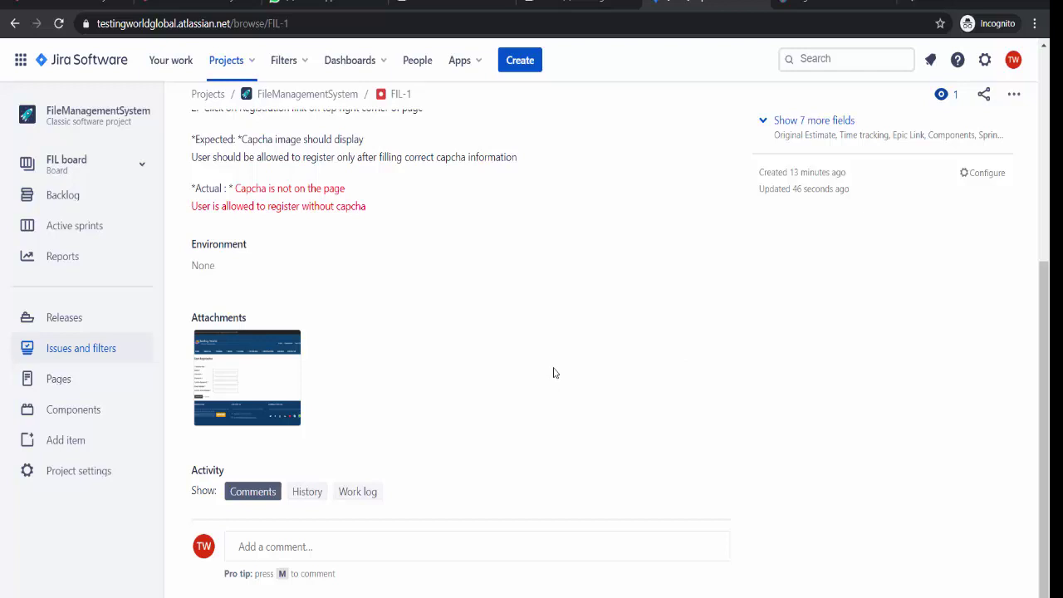
left_click(308, 491)
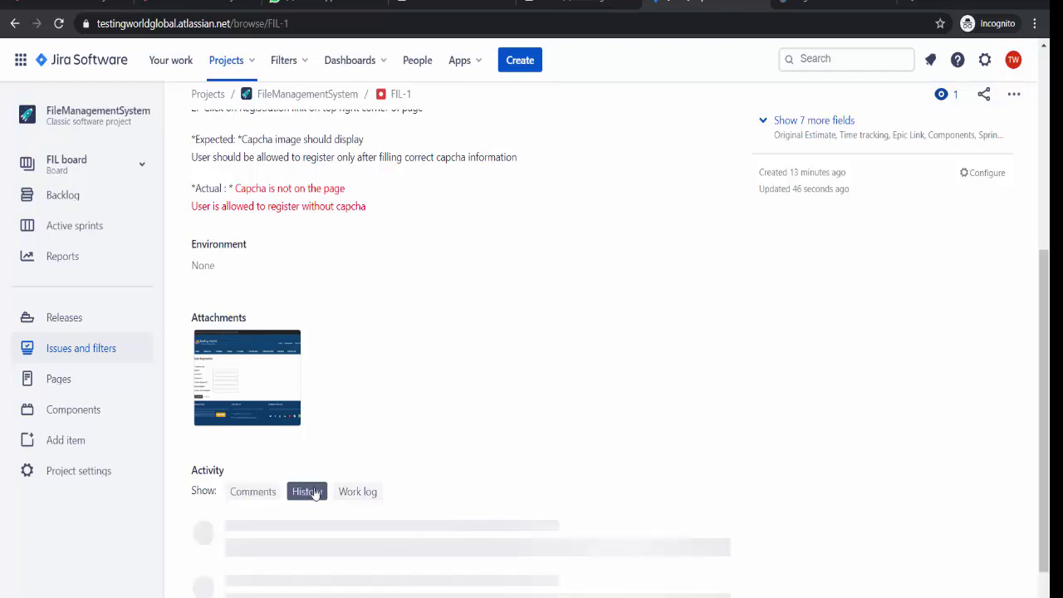
scroll(702, 389, "down", 4)
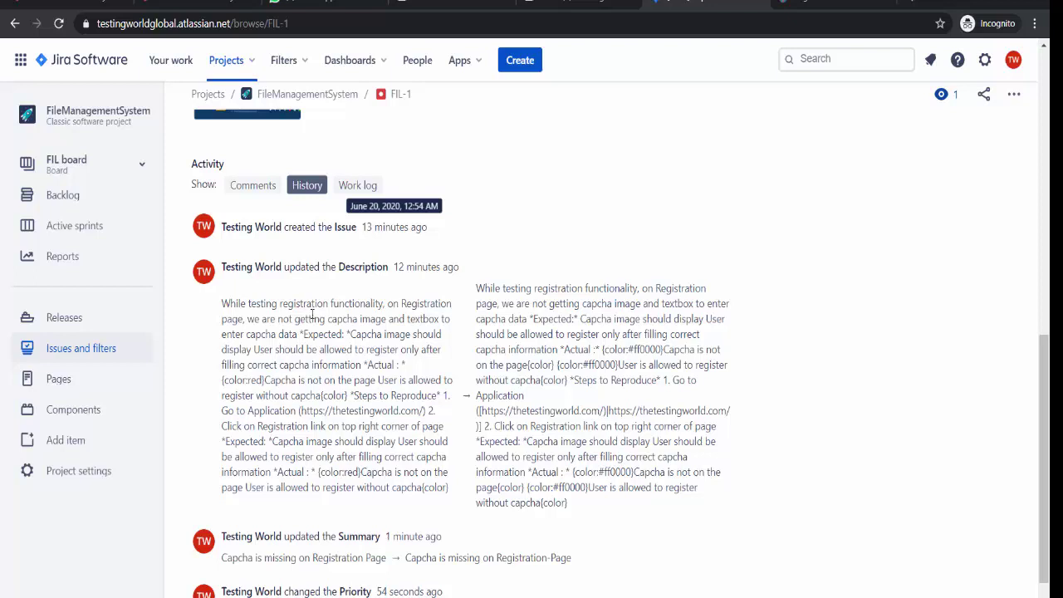
scroll(498, 420, "down", 1)
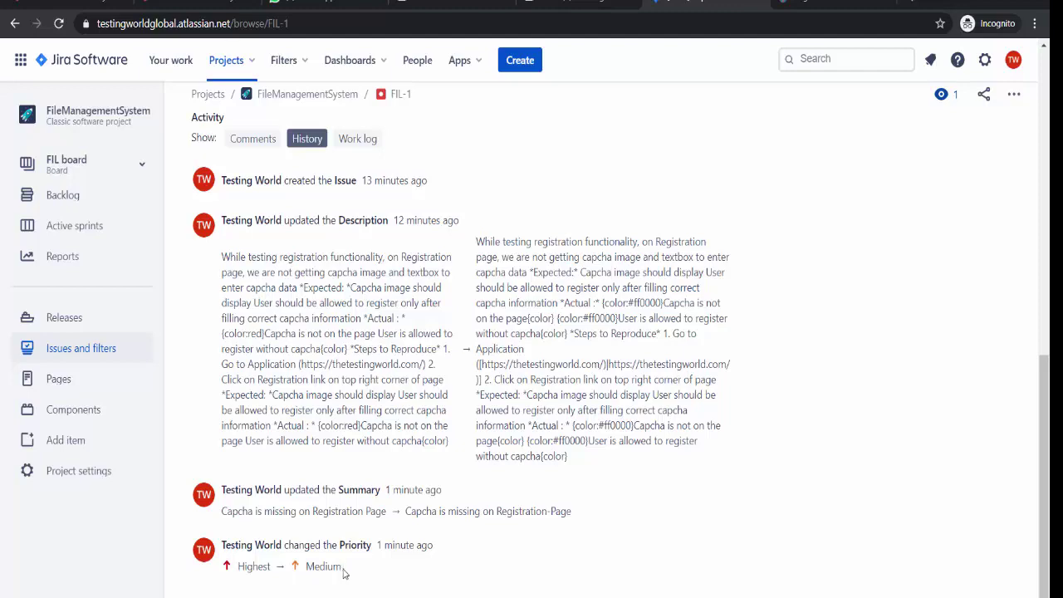
scroll(590, 479, "up", 15)
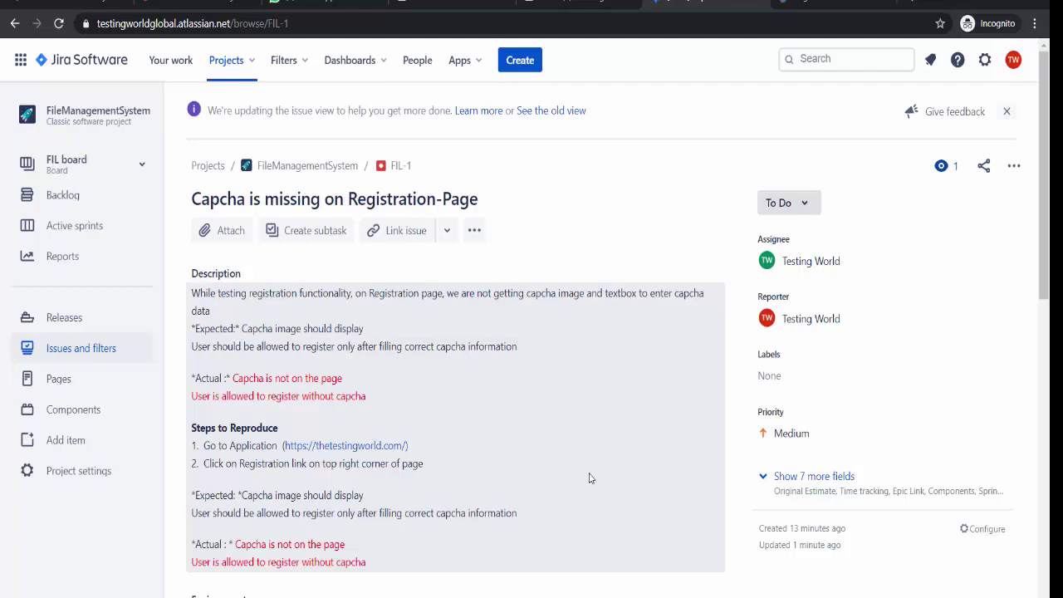
scroll(334, 325, "down", 4)
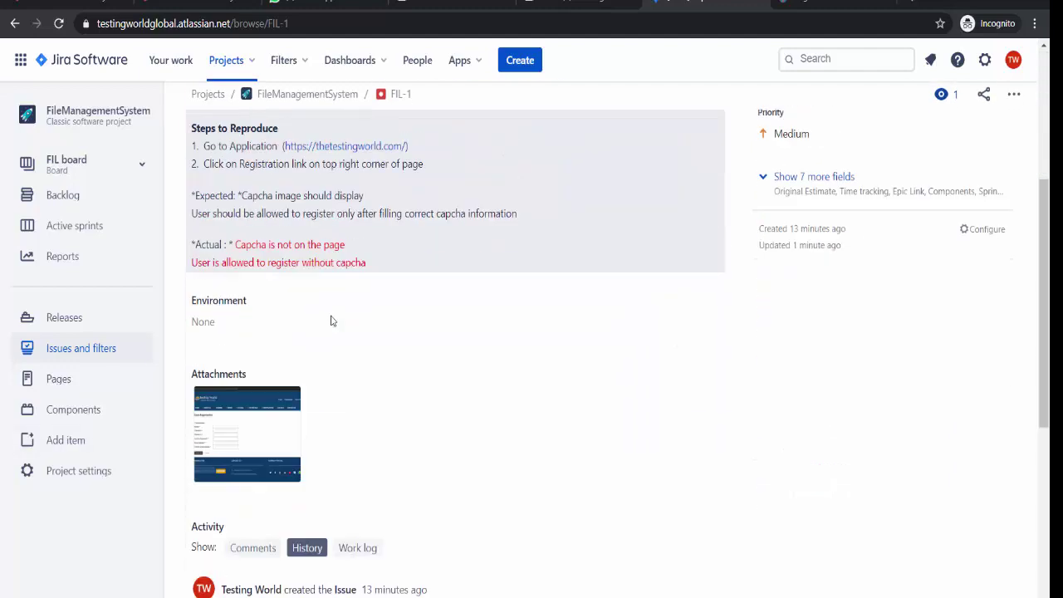
scroll(349, 343, "down", 4)
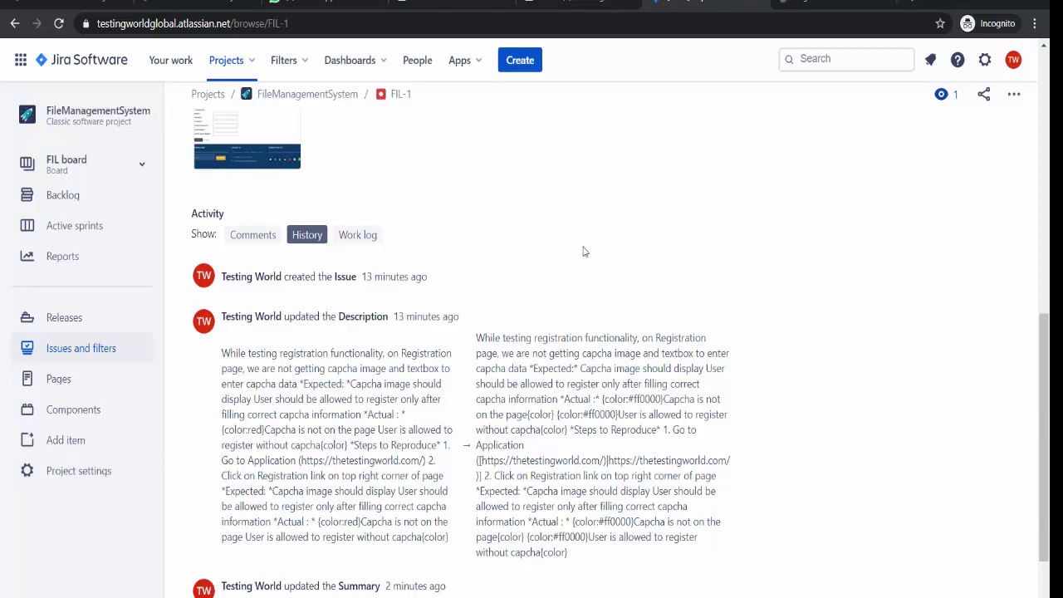
scroll(584, 252, "up", 10)
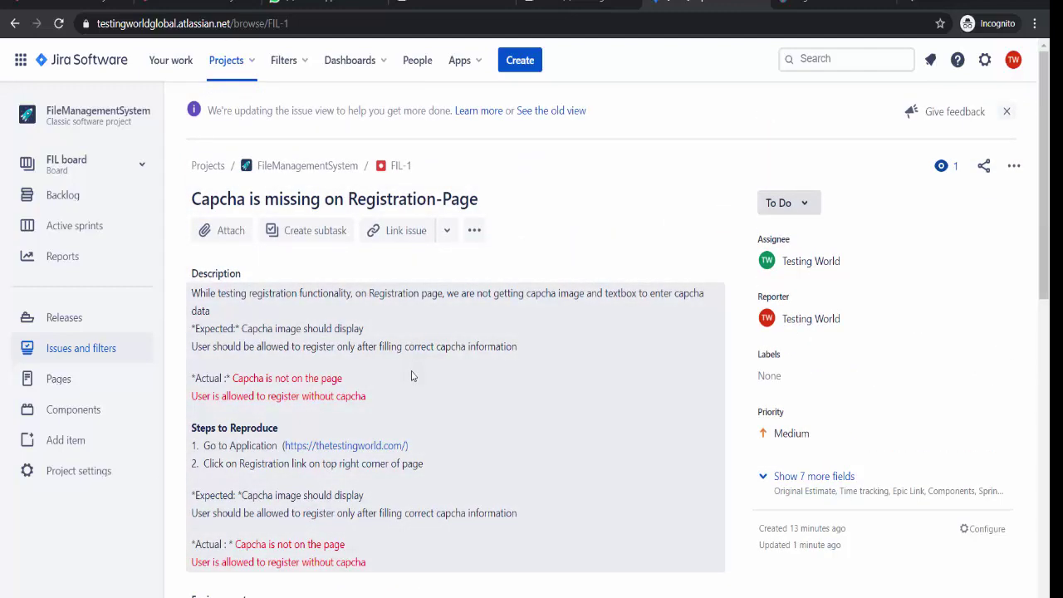
Open the FIL-1 issue's description for editing and review its text and formatting options
left_click(412, 376)
scroll(581, 375, "down", 4)
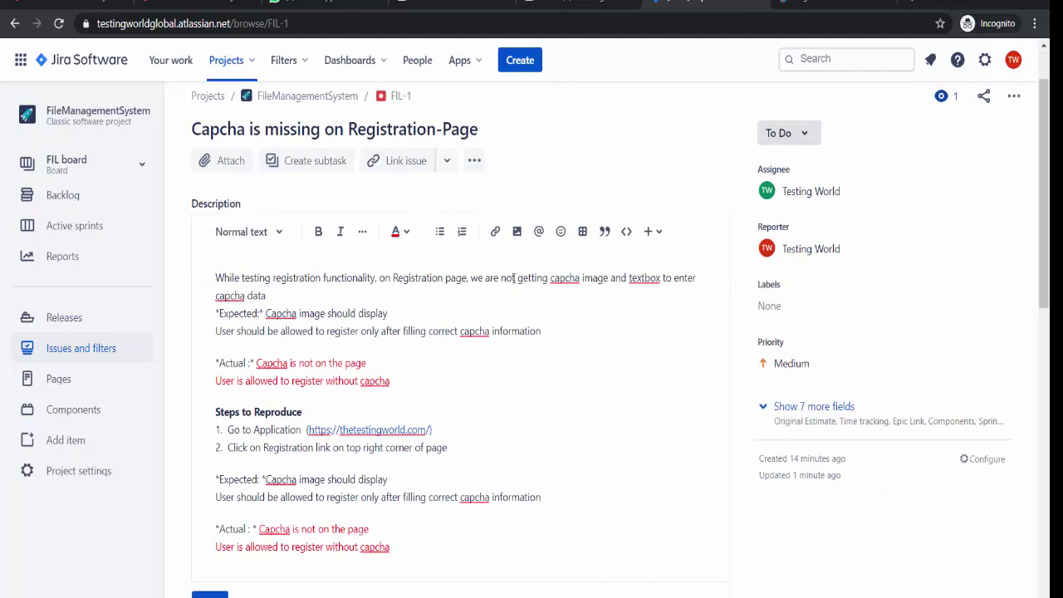
scroll(379, 301, "up", 3)
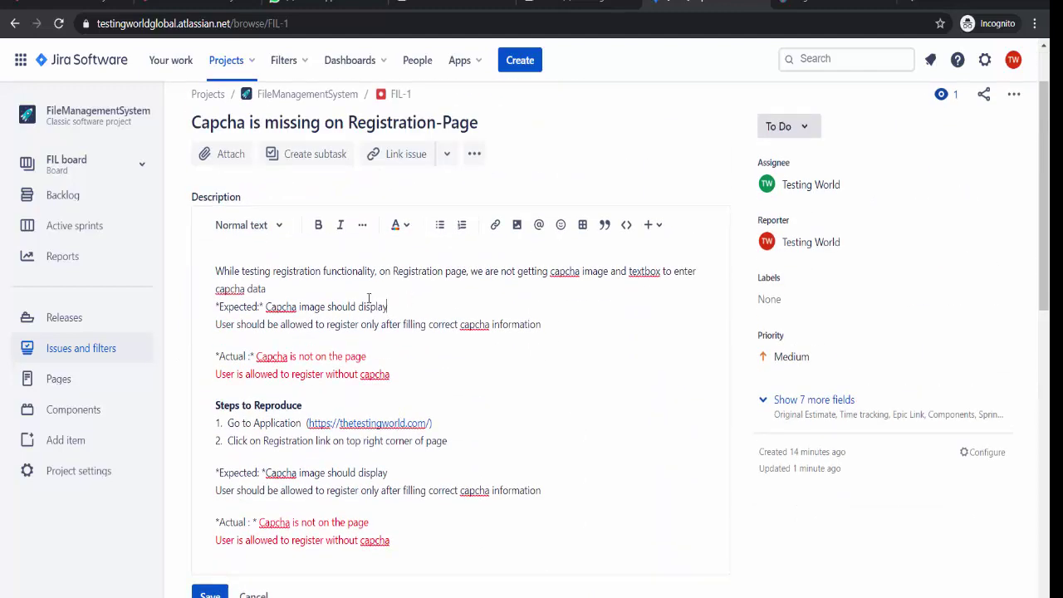
scroll(260, 368, "down", 2)
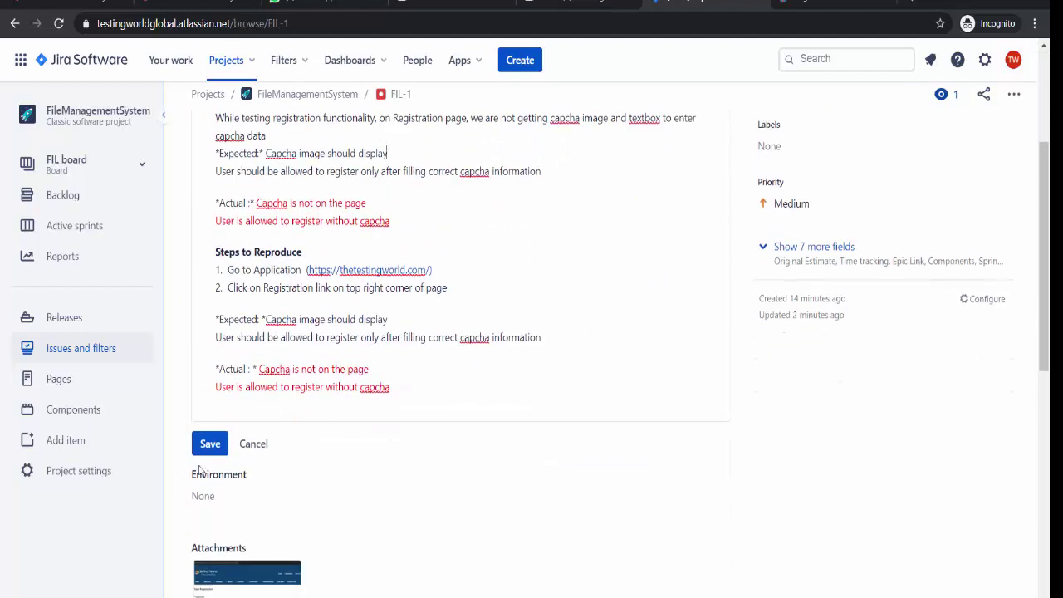
scroll(525, 458, "up", 3)
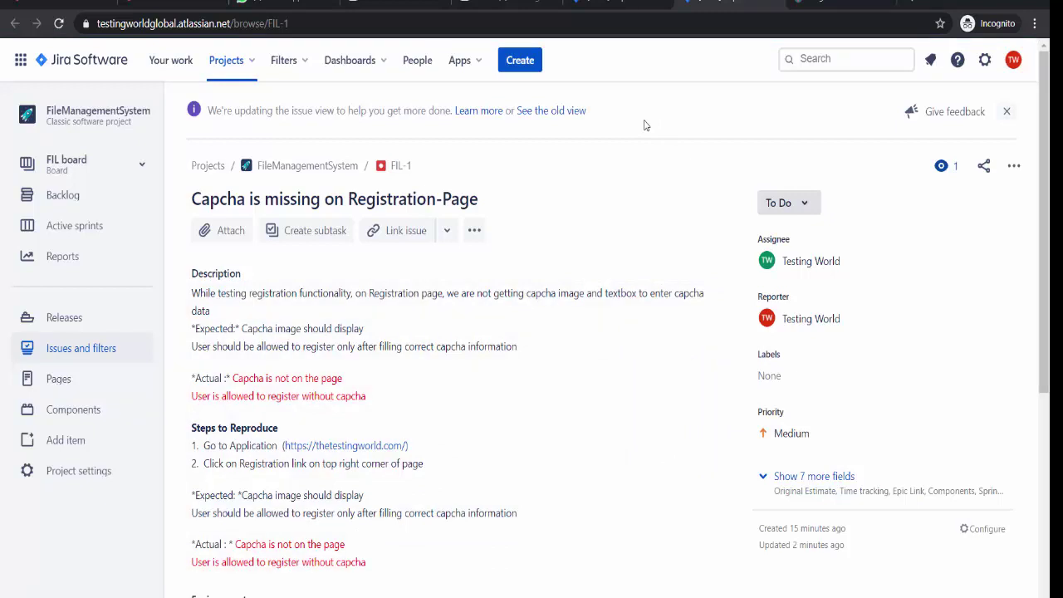
left_click(436, 326)
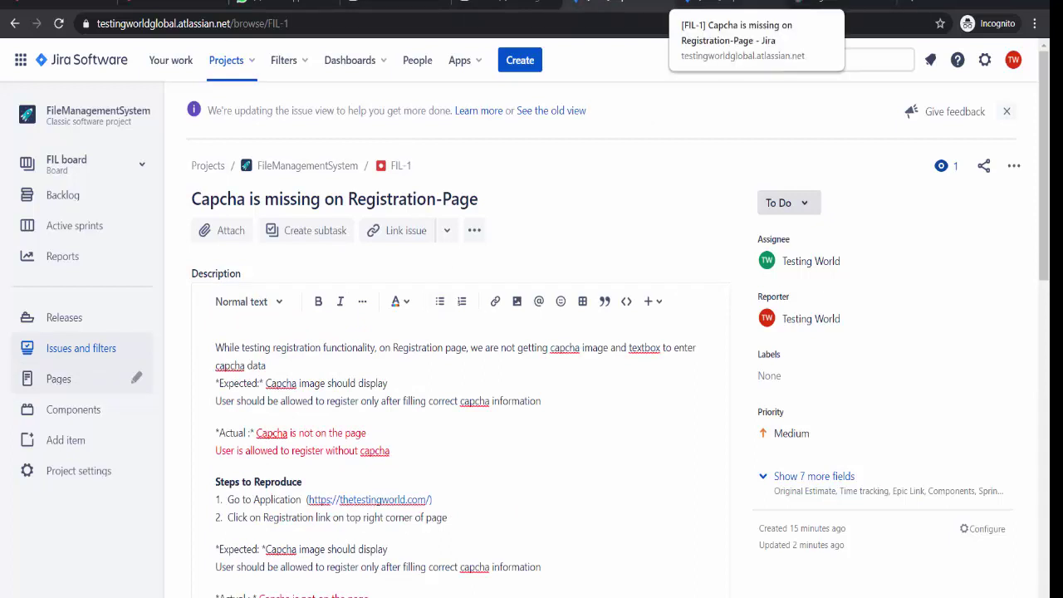
left_click(652, 215)
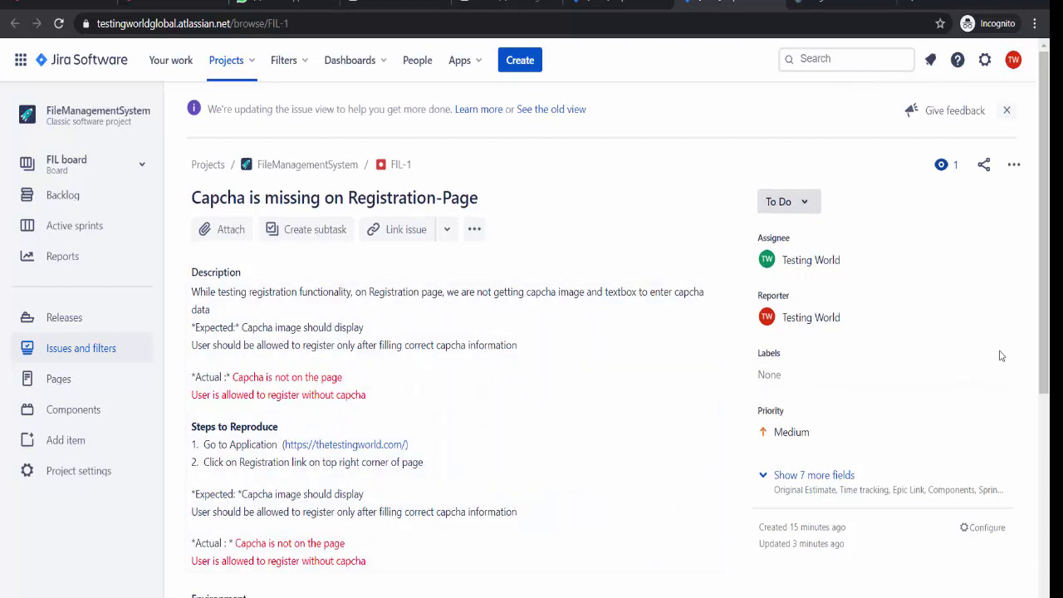
Switch the activity section of the second open copy of FIL-1 to its history and examine the recorded description changes
scroll(1001, 356, "down", 4)
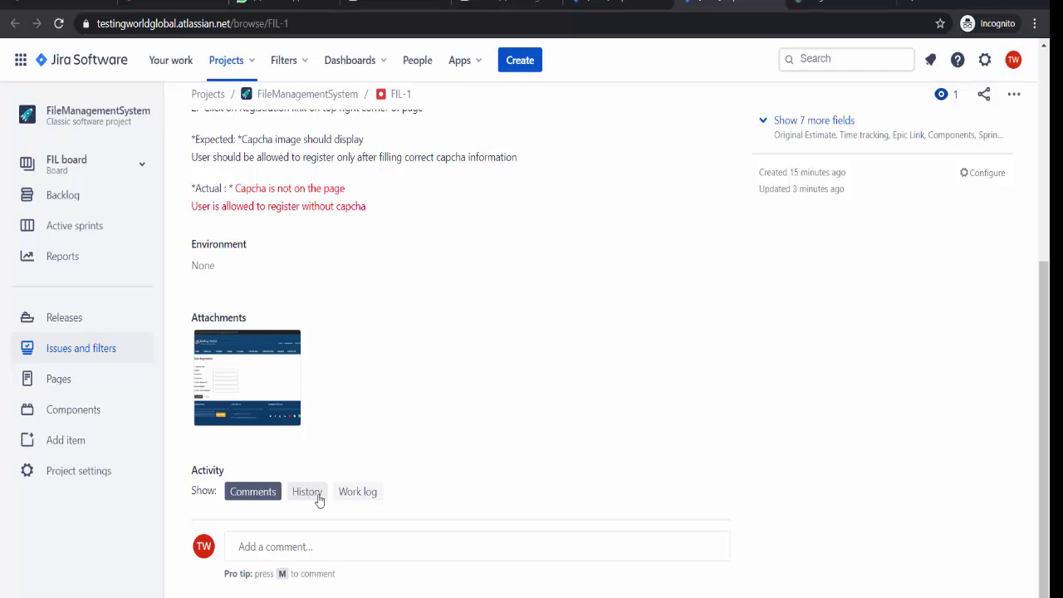
left_click(307, 492)
scroll(443, 388, "down", 3)
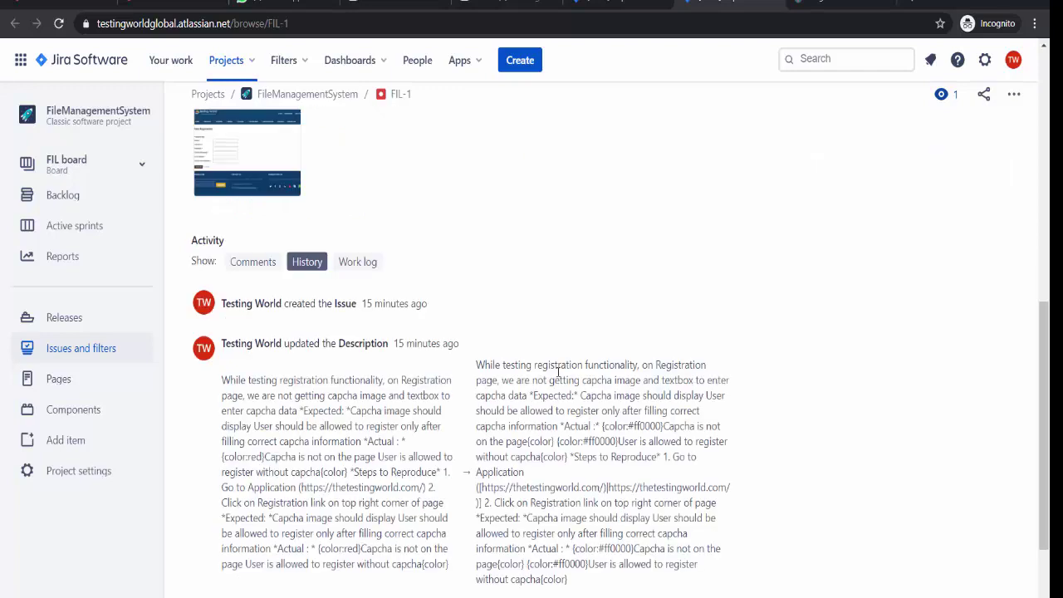